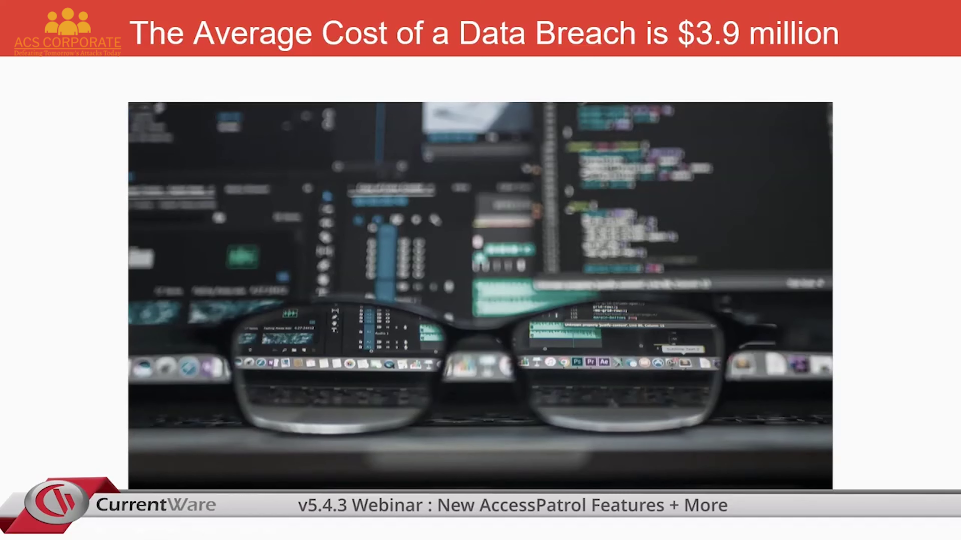
Step: Advance the slideshow to the 'Blended Workforce' slide
{"action": "key", "text": "Right"}
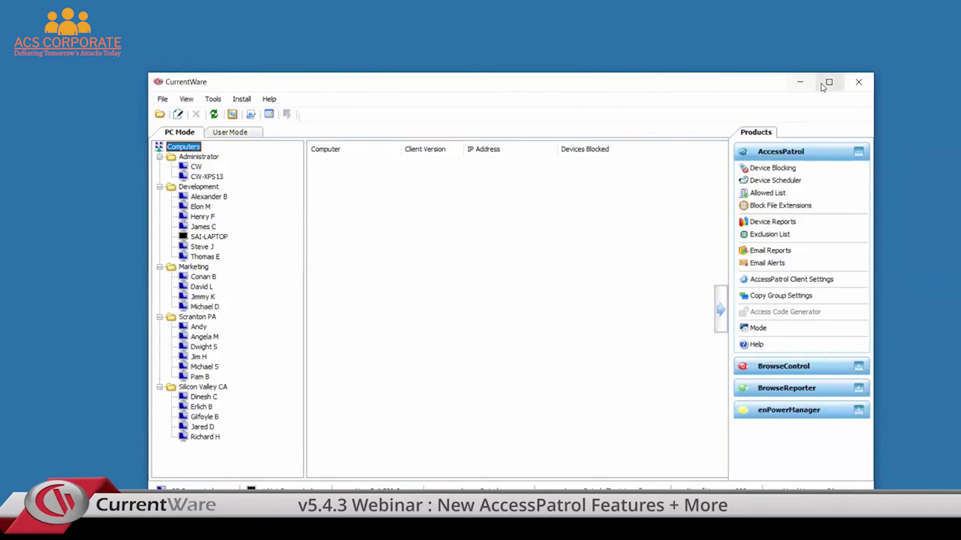
Step: Maximize the CurrentWare console so the Computers tree fills the screen
{"action": "left_click", "coordinate": [828, 81]}
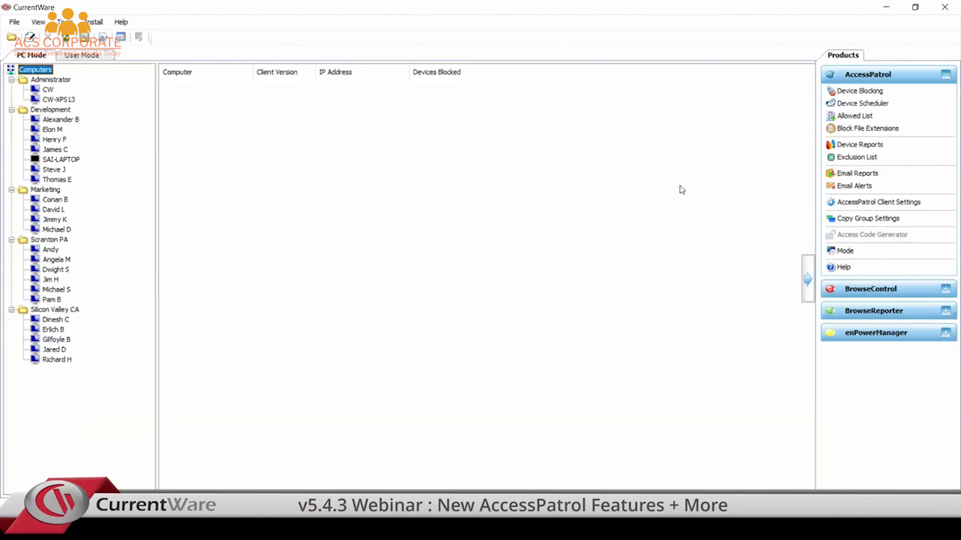
Step: Start Import Users and fetch groups from domain cw using user admin and its password
{"action": "left_click", "coordinate": [65, 22]}
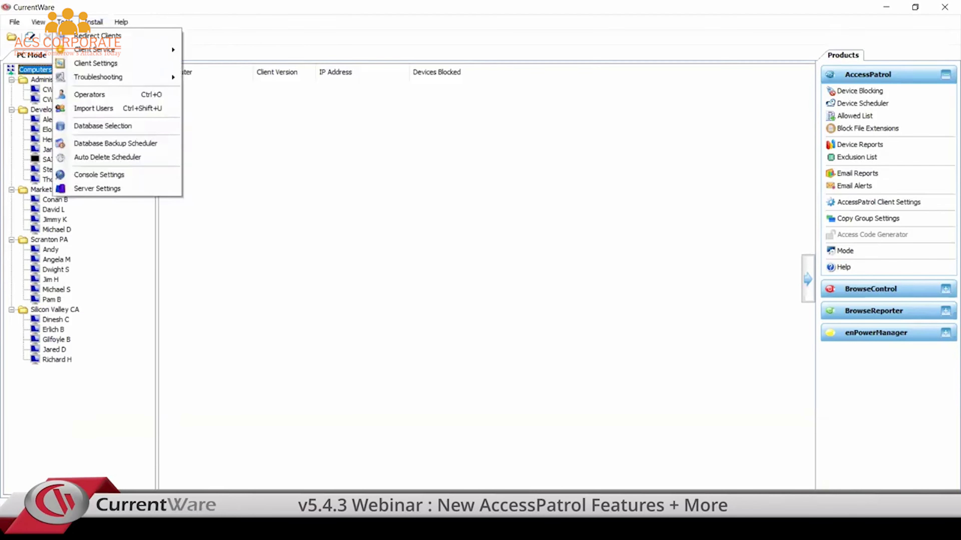
{"action": "left_click", "coordinate": [96, 110]}
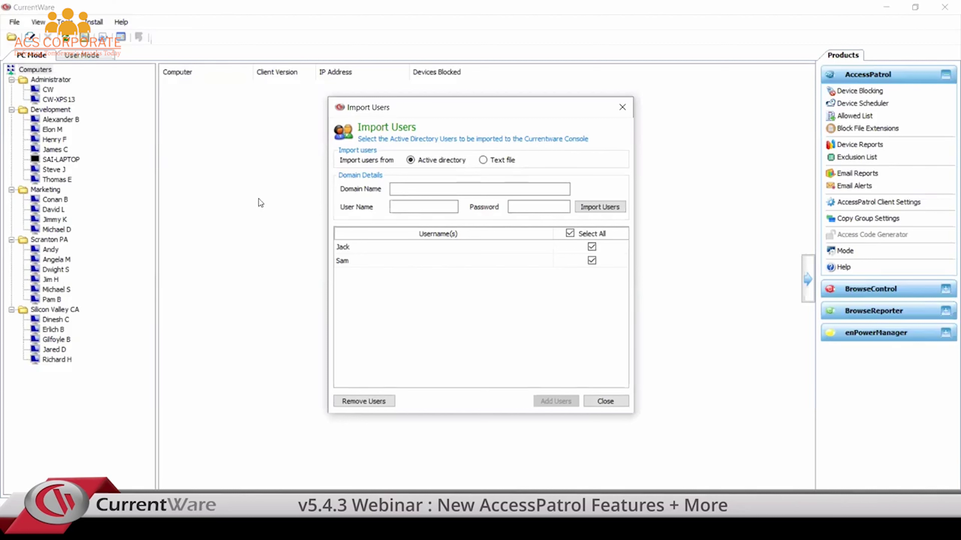
{"action": "left_click", "coordinate": [429, 191]}
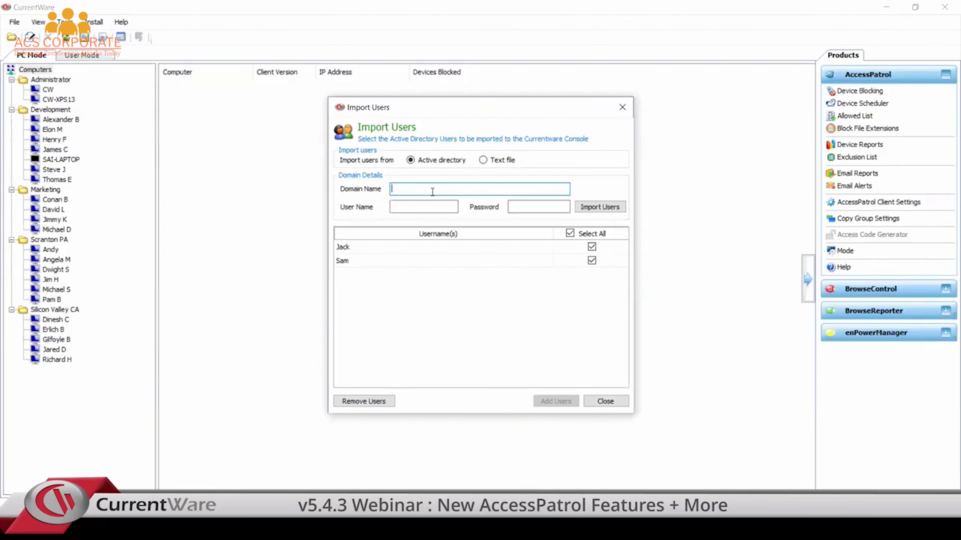
{"action": "type", "text": "cw"}
{"action": "left_click", "coordinate": [424, 207]}
{"action": "type", "text": "admin"}
{"action": "left_click", "coordinate": [538, 207]}
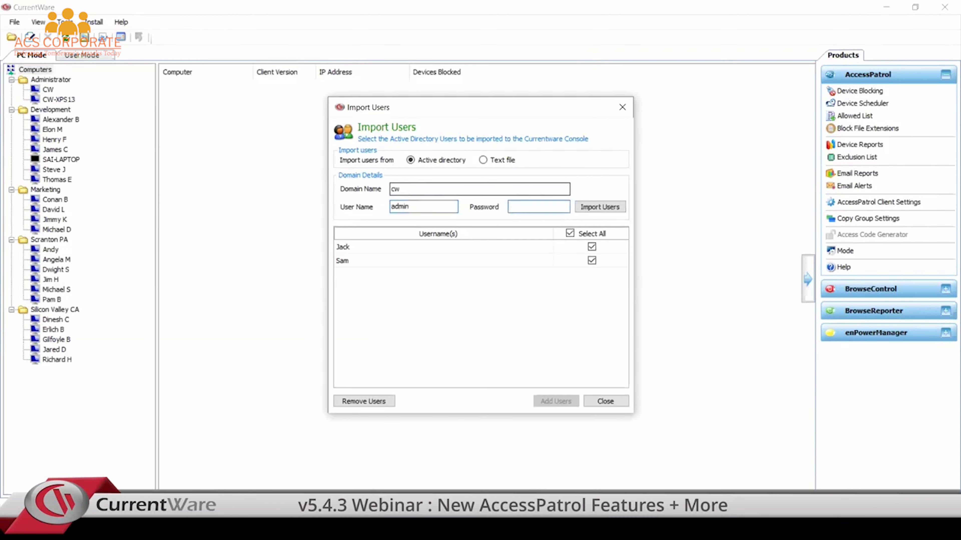
{"action": "type", "text": "**********"}
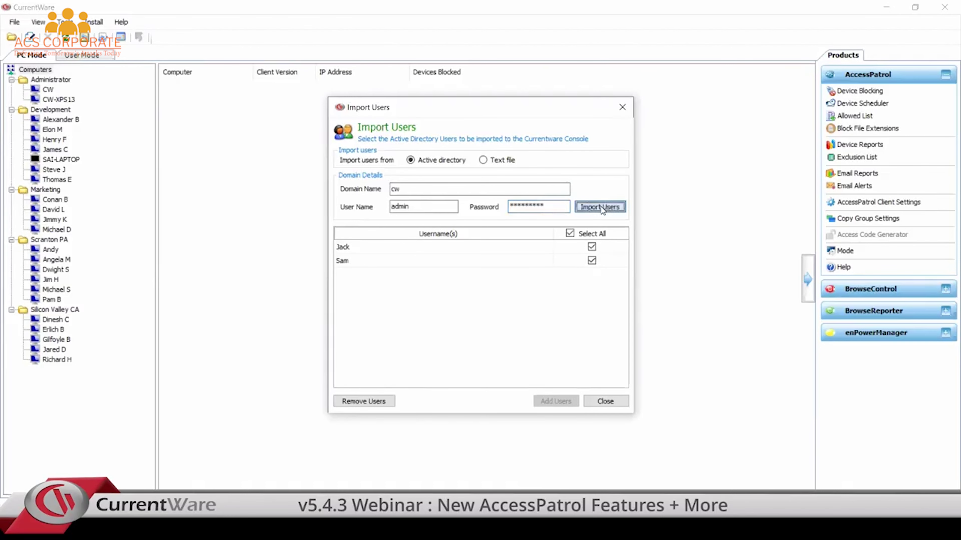
{"action": "left_click", "coordinate": [602, 209]}
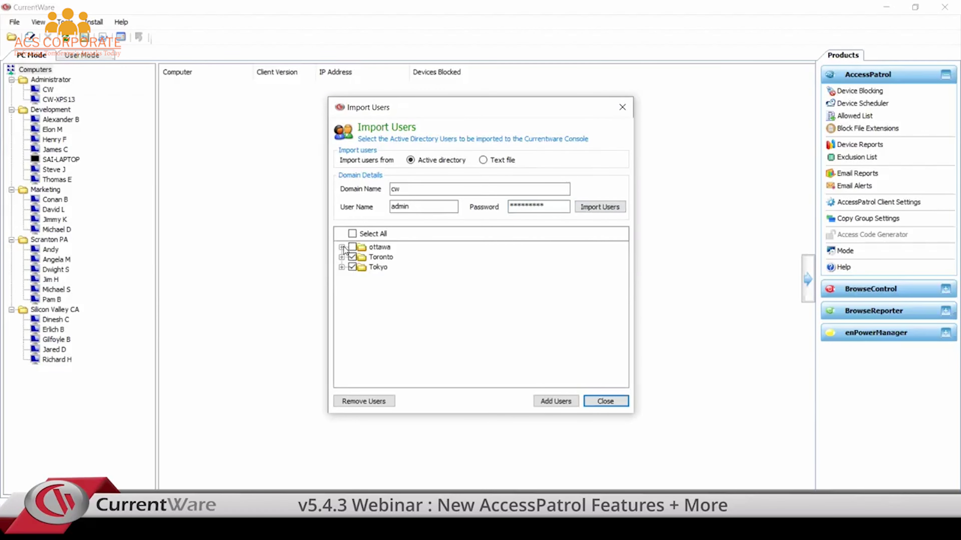
Step: Expand ottawa, Toronto and Tokyo, add the whole ottawa group, accept both prompts and close
{"action": "left_click", "coordinate": [342, 247]}
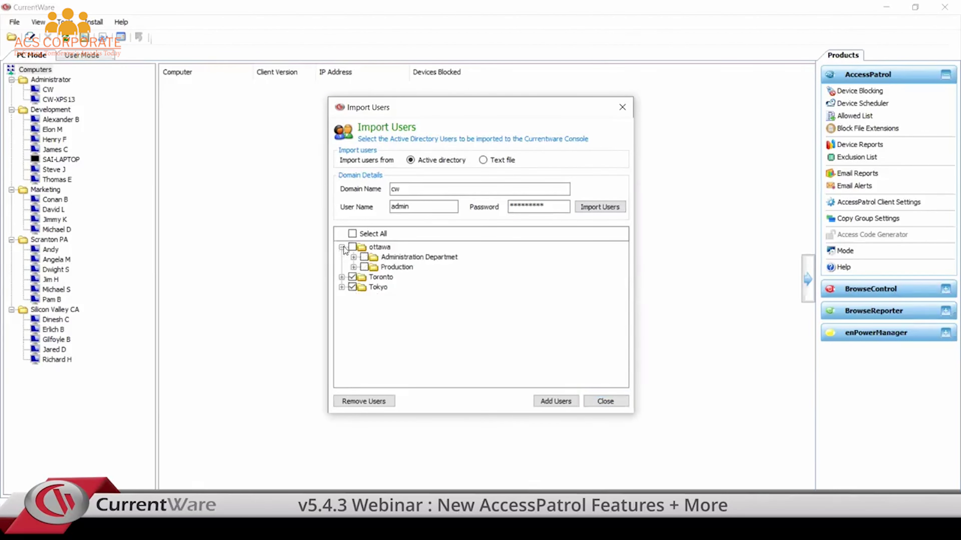
{"action": "left_click", "coordinate": [341, 277]}
{"action": "left_click", "coordinate": [341, 297]}
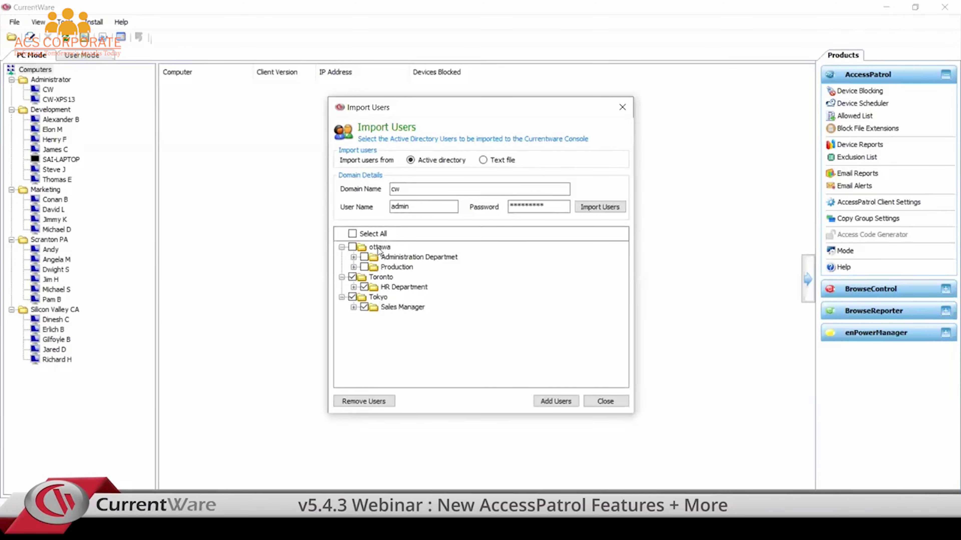
{"action": "left_click", "coordinate": [353, 267]}
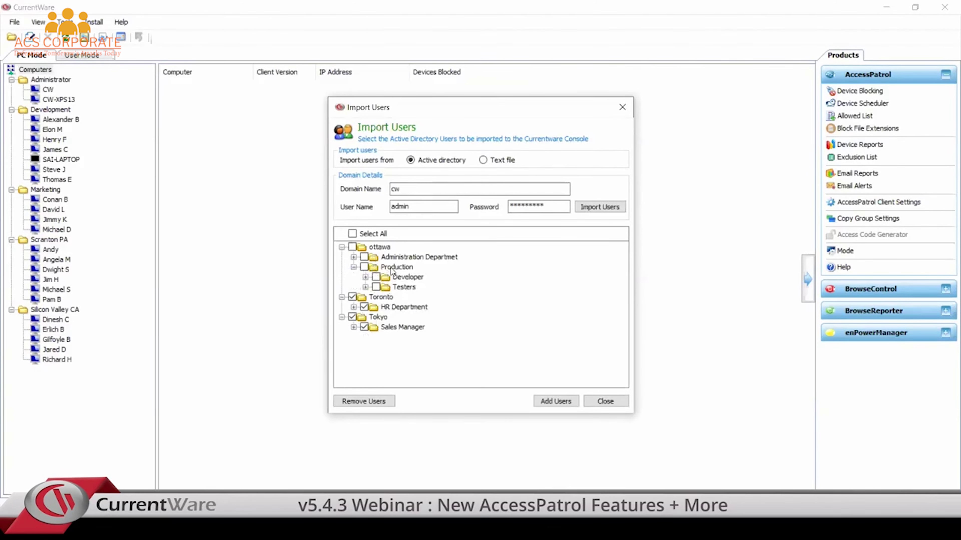
{"action": "left_click", "coordinate": [365, 277]}
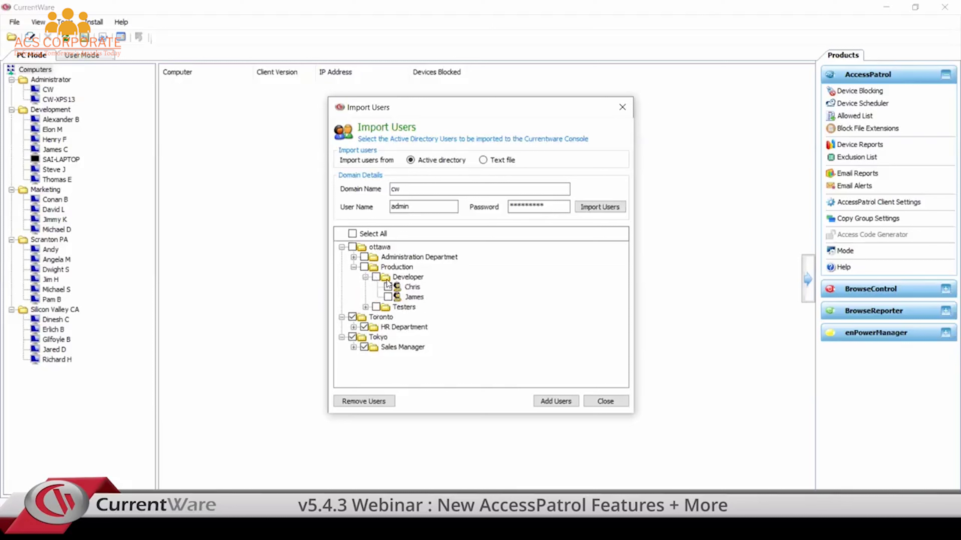
{"action": "left_click", "coordinate": [352, 246]}
{"action": "left_click", "coordinate": [555, 400]}
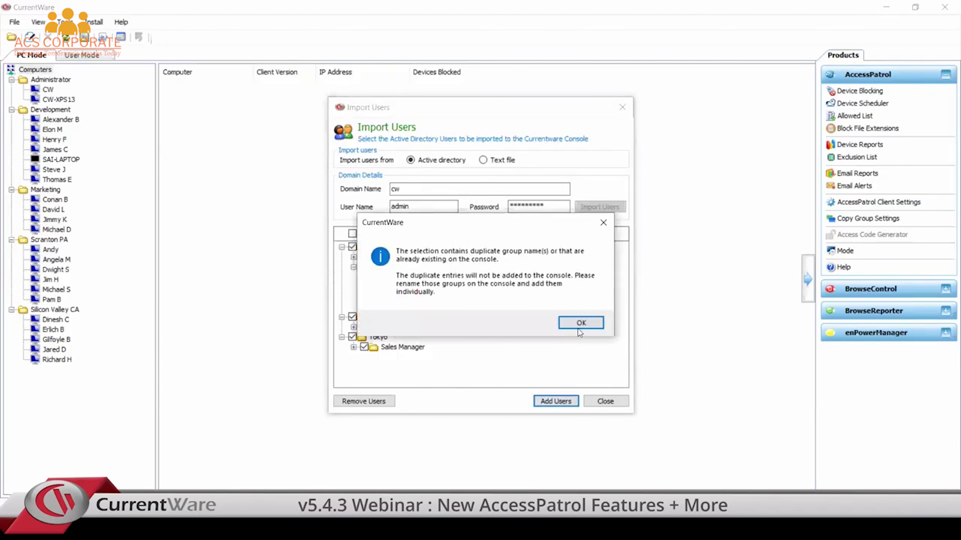
{"action": "left_click", "coordinate": [583, 324]}
{"action": "left_click", "coordinate": [587, 318]}
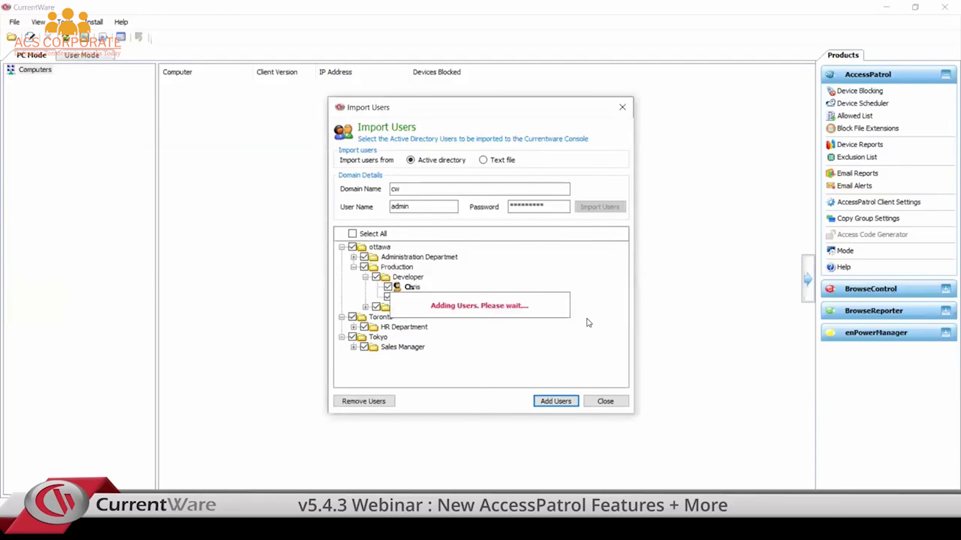
{"action": "left_click", "coordinate": [613, 406]}
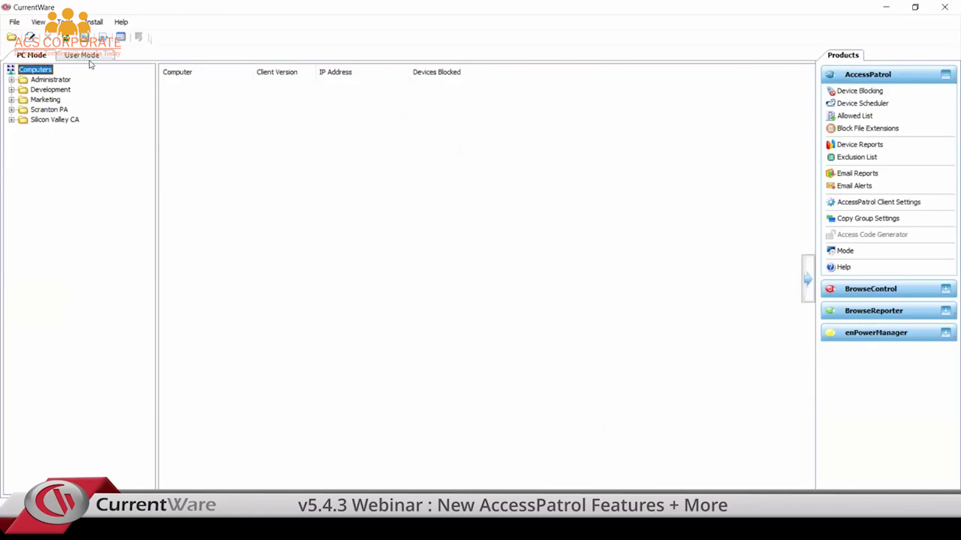
Step: Switch to User Mode and expand the Tokyo and Toronto user groups
{"action": "left_click", "coordinate": [95, 56]}
{"action": "left_click", "coordinate": [11, 150]}
{"action": "left_click", "coordinate": [11, 170]}
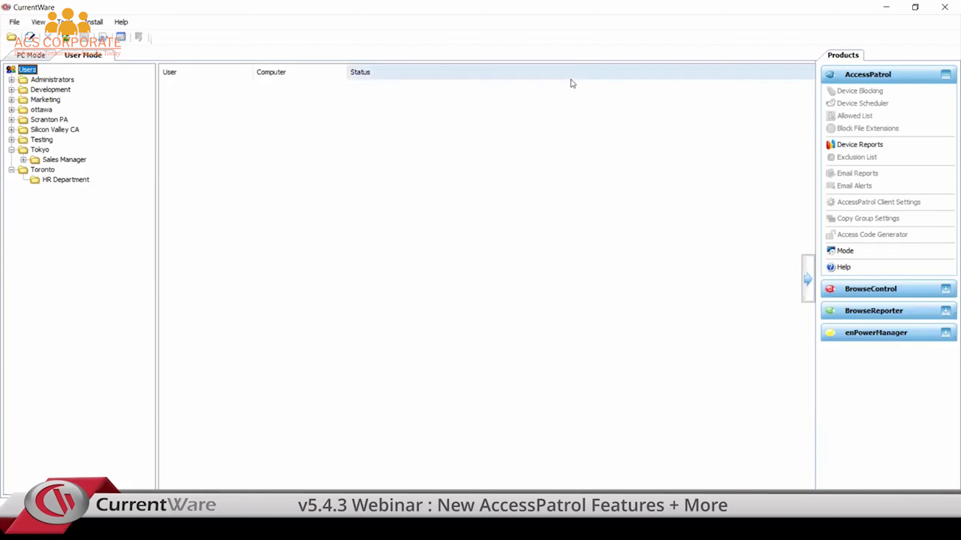
Step: Return to the Computers view and open AccessPatrol Email Alerts
{"action": "left_click", "coordinate": [37, 56]}
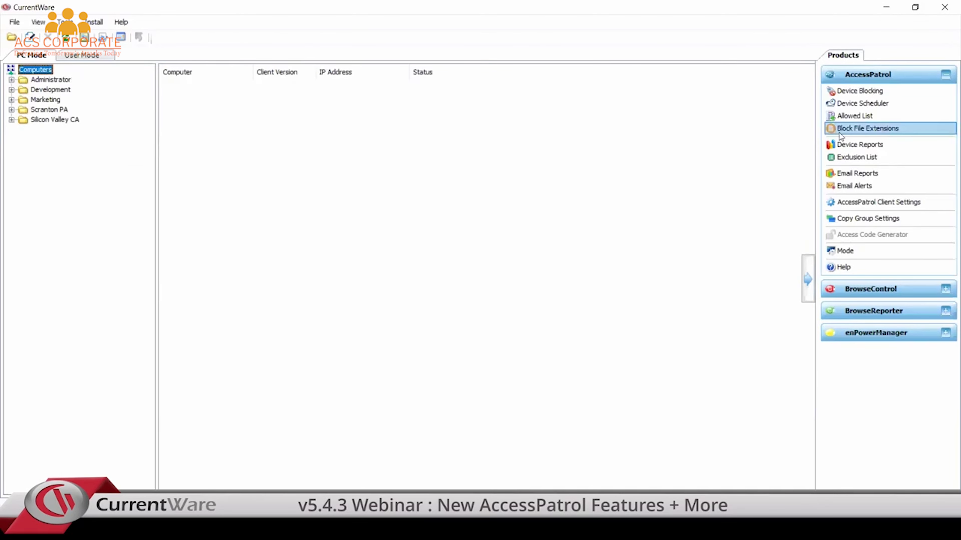
{"action": "left_click", "coordinate": [854, 186]}
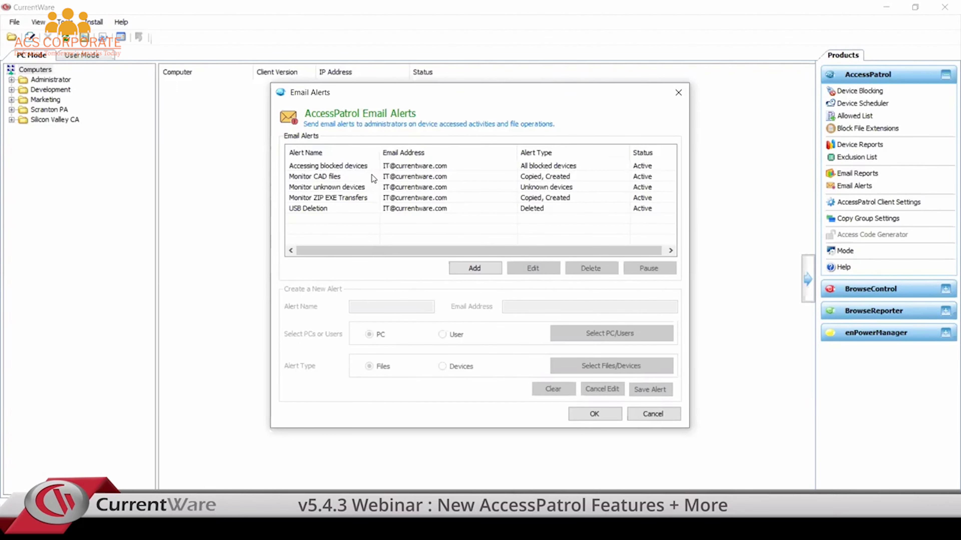
Step: Add an alert named 'test' with a test recipient e-mail address, targeting all computers
{"action": "left_click", "coordinate": [491, 274]}
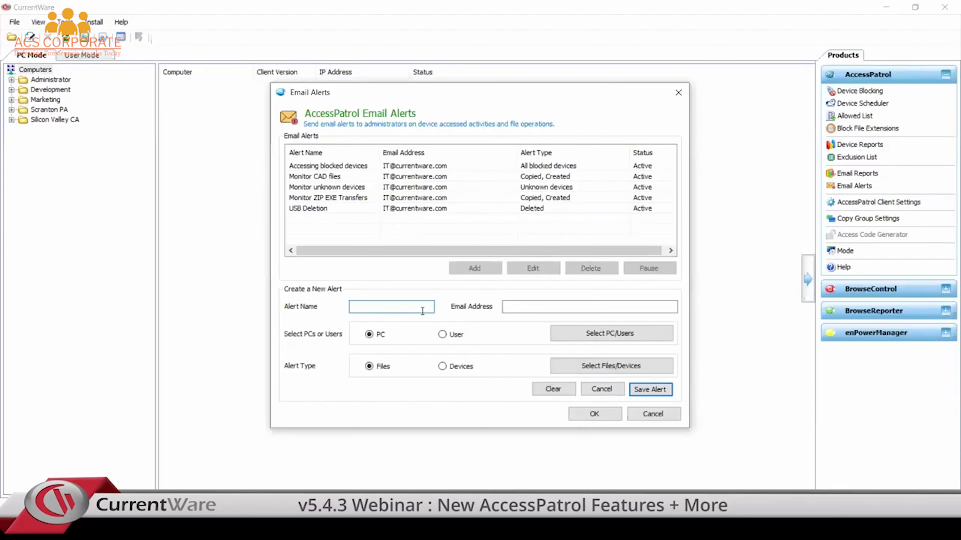
{"action": "type", "text": "test"}
{"action": "left_click", "coordinate": [504, 306]}
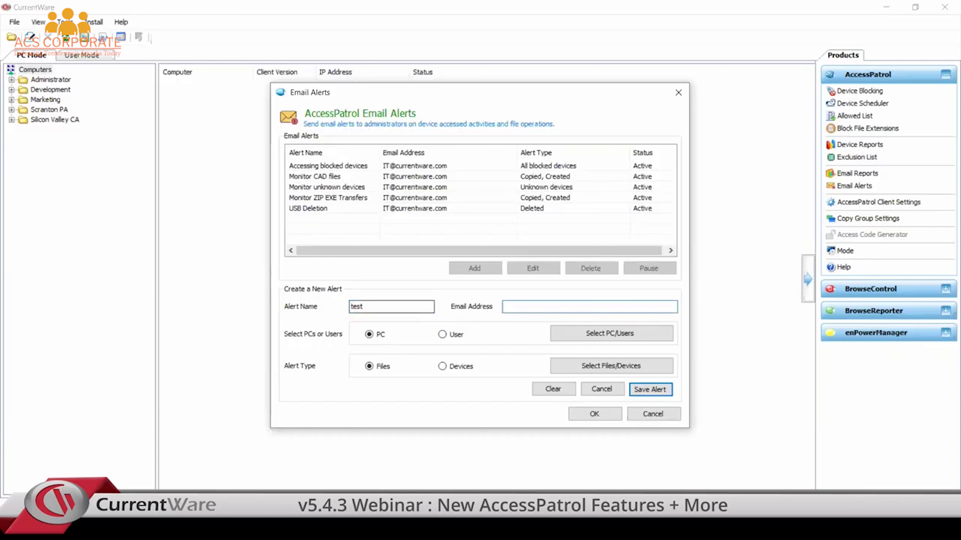
{"action": "left_click", "coordinate": [603, 338]}
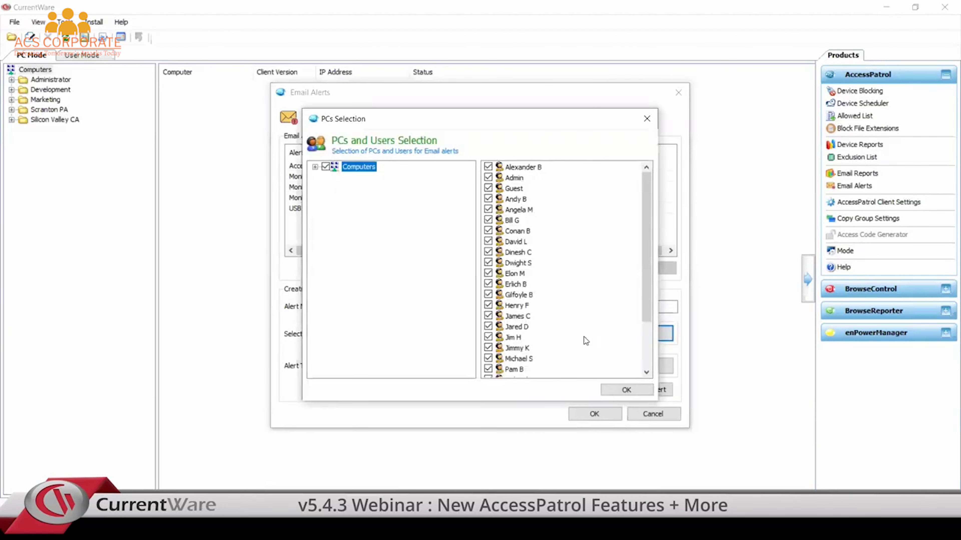
{"action": "left_click", "coordinate": [631, 390]}
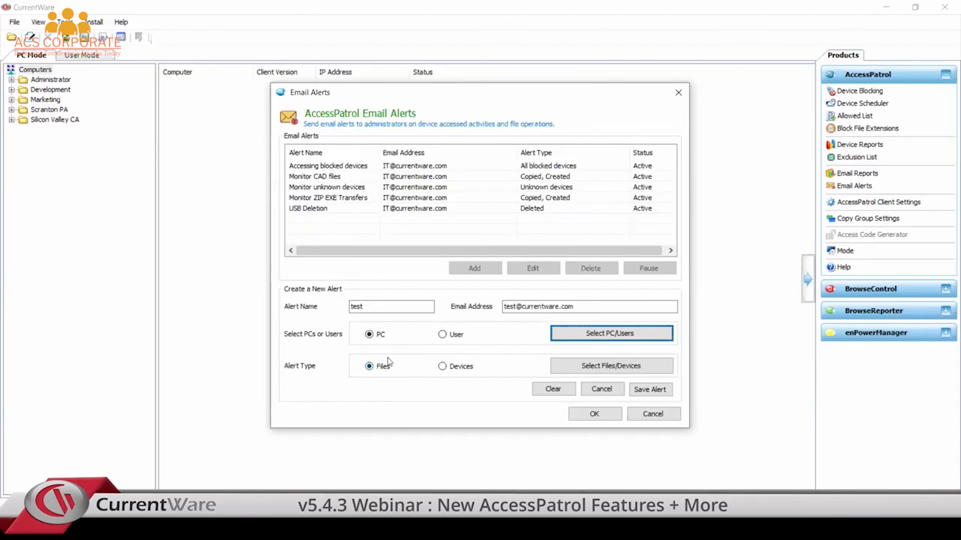
Step: Set the test alert's file rules to Created and Copied on all files, with Deleted unticked
{"action": "left_click", "coordinate": [598, 365]}
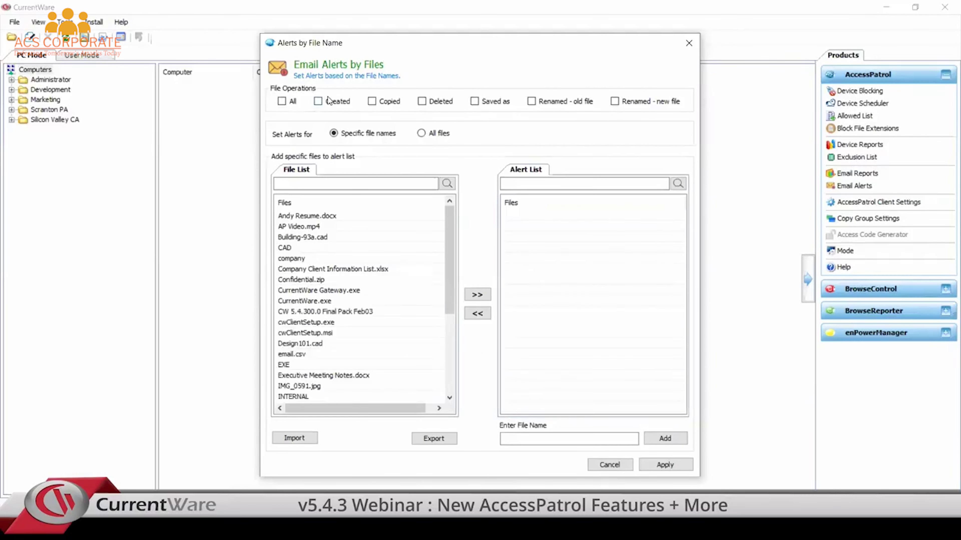
{"action": "left_click", "coordinate": [320, 102]}
{"action": "left_click", "coordinate": [449, 133]}
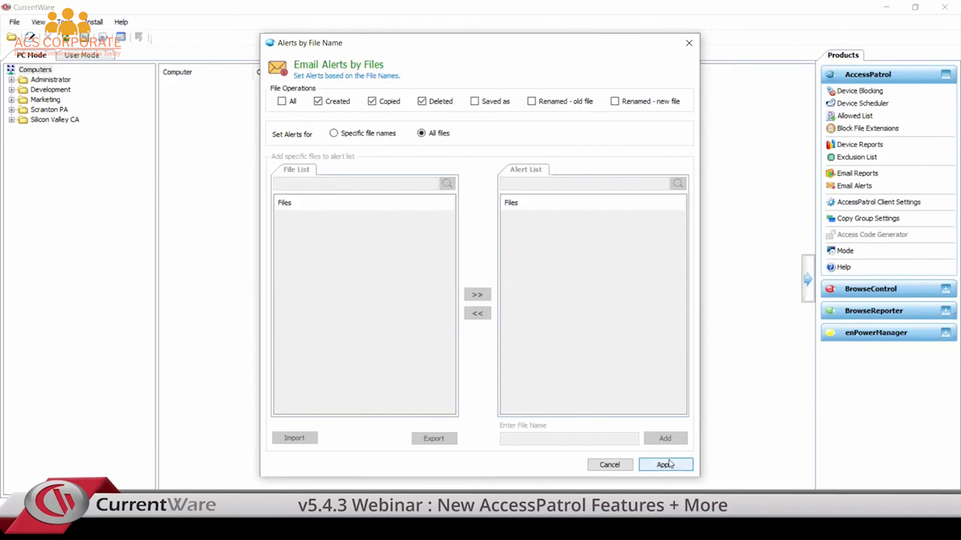
{"action": "left_click", "coordinate": [431, 102]}
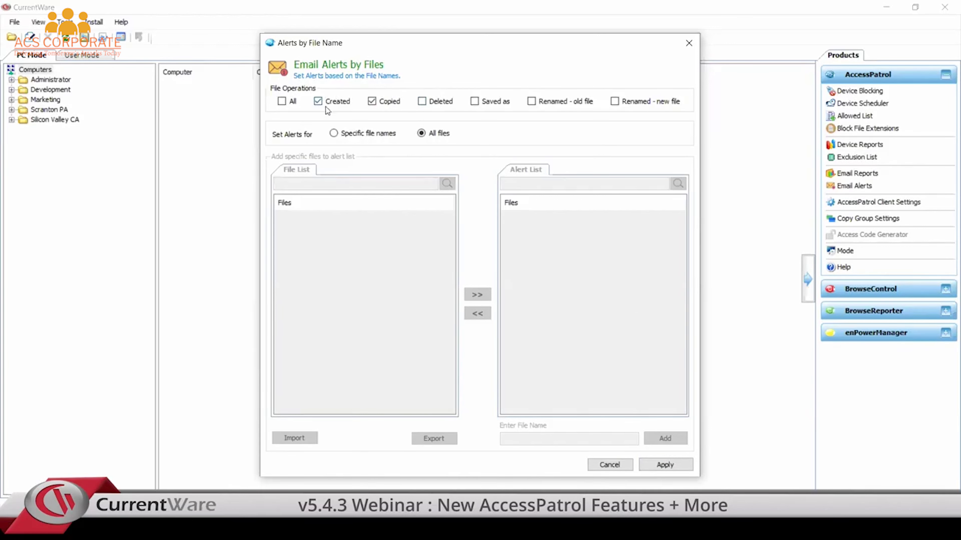
{"action": "left_click", "coordinate": [667, 463]}
{"action": "left_click", "coordinate": [615, 465]}
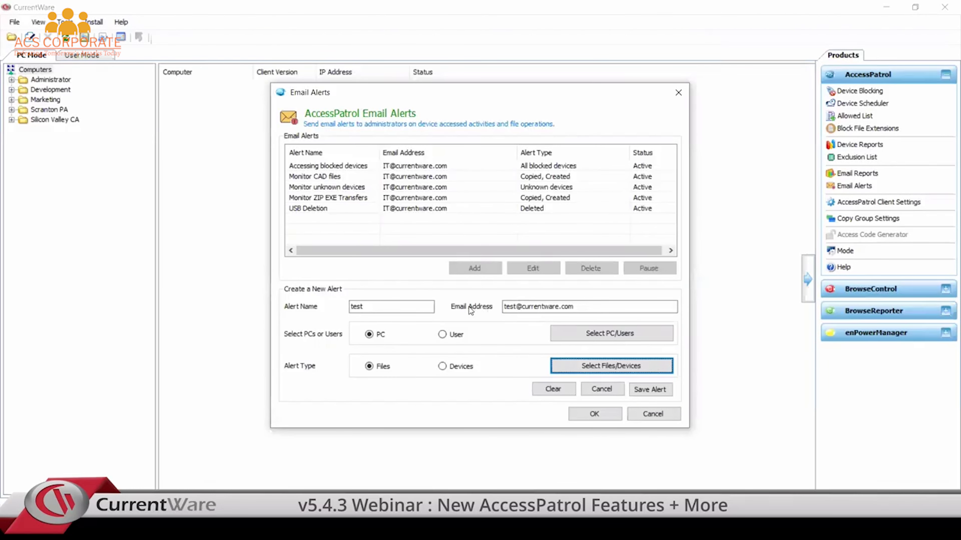
Step: Switch the alert to Devices and try each 'Set alerts for' option, ending on All blocked devices
{"action": "left_click", "coordinate": [511, 307]}
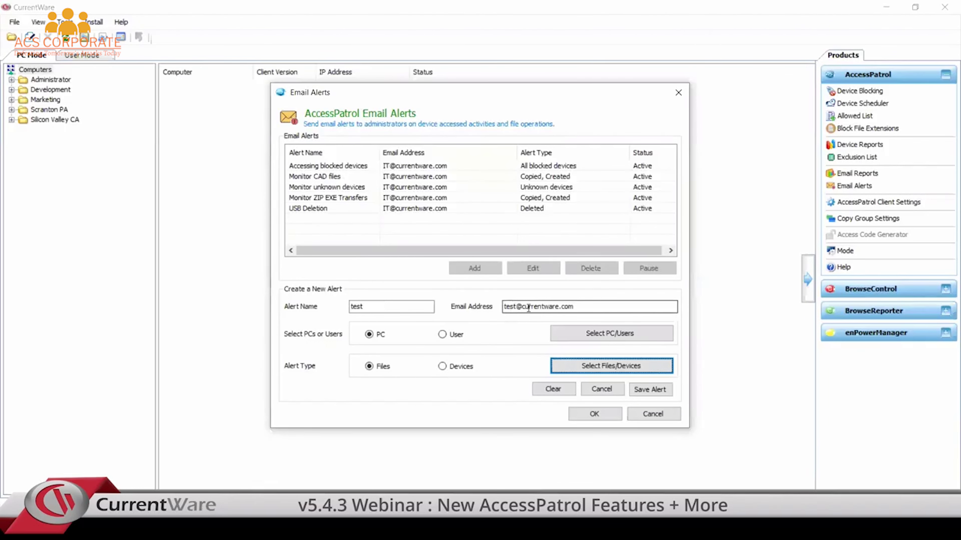
{"action": "left_click", "coordinate": [469, 367]}
{"action": "left_click", "coordinate": [573, 362]}
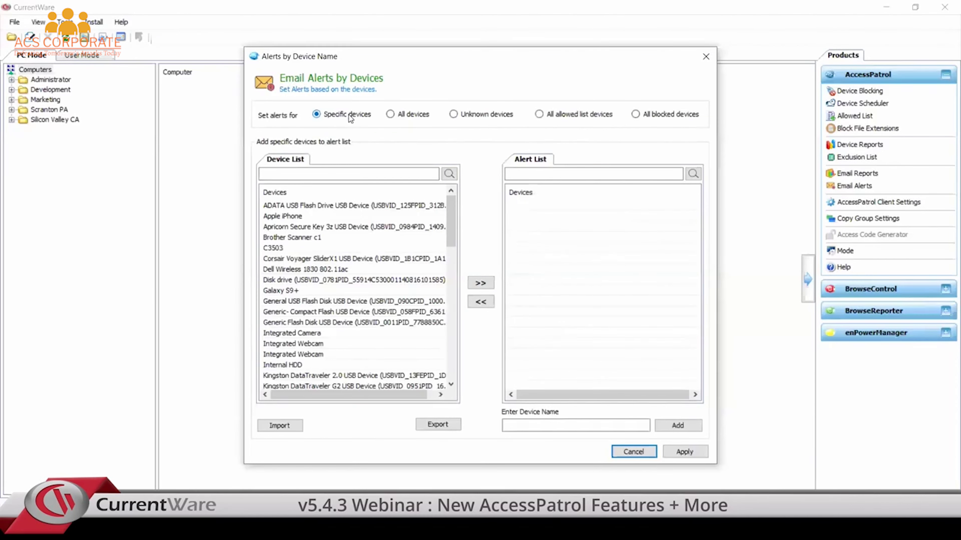
{"action": "left_click", "coordinate": [413, 113]}
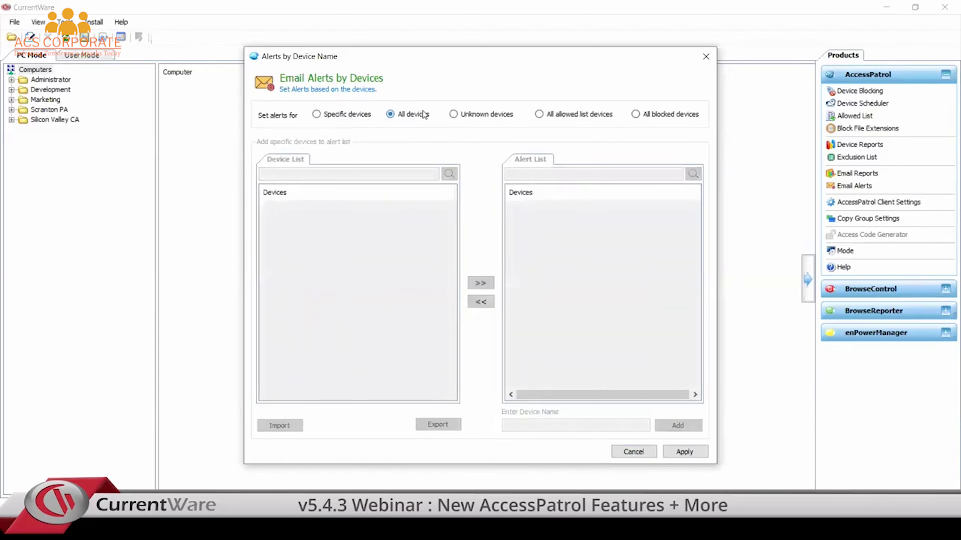
{"action": "left_click", "coordinate": [468, 115]}
{"action": "left_click", "coordinate": [575, 117]}
{"action": "left_click", "coordinate": [670, 118]}
Step: Close the device settings and review a received AccessPatrol alert e-mail in Thunderbird
{"action": "left_click", "coordinate": [703, 59]}
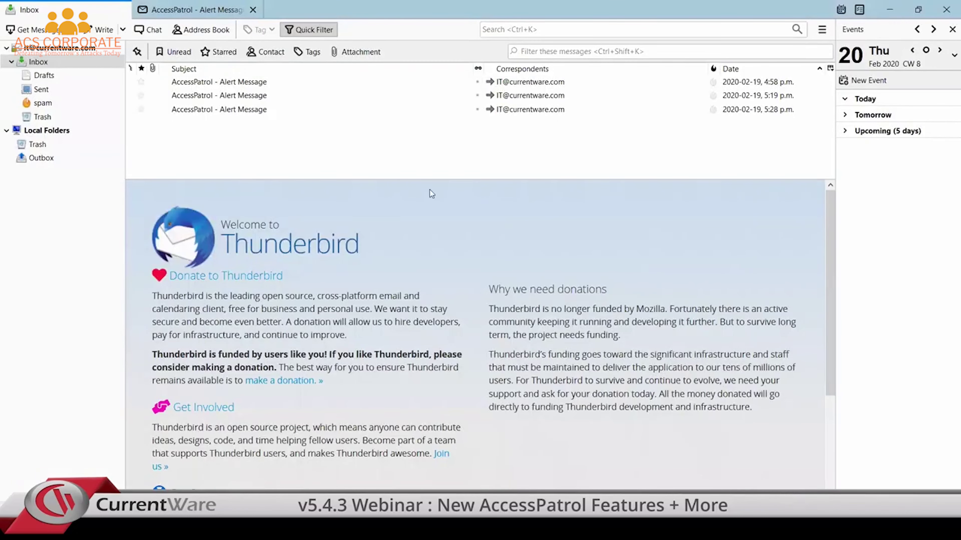
{"action": "left_click", "coordinate": [305, 86]}
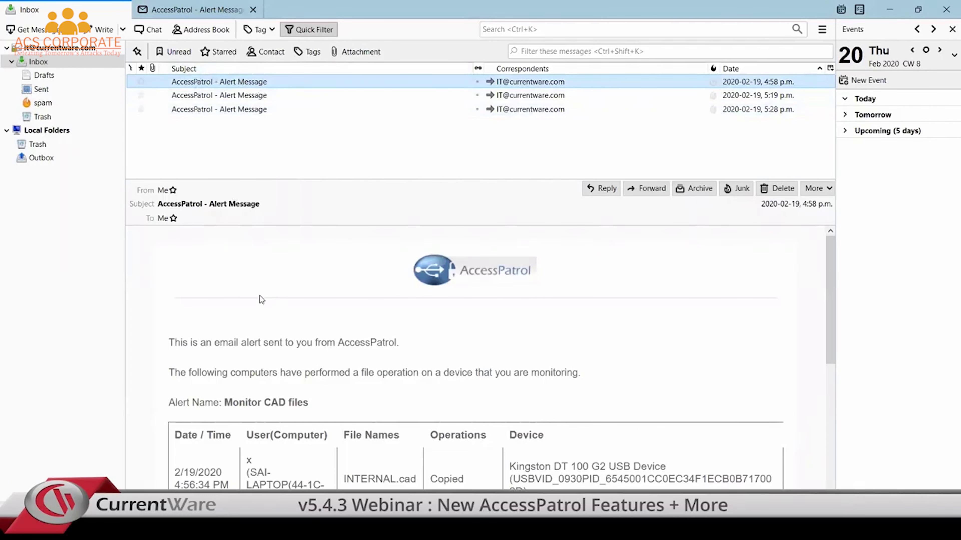
{"action": "scroll", "coordinate": [278, 302], "scroll_direction": "down", "scroll_amount": 3}
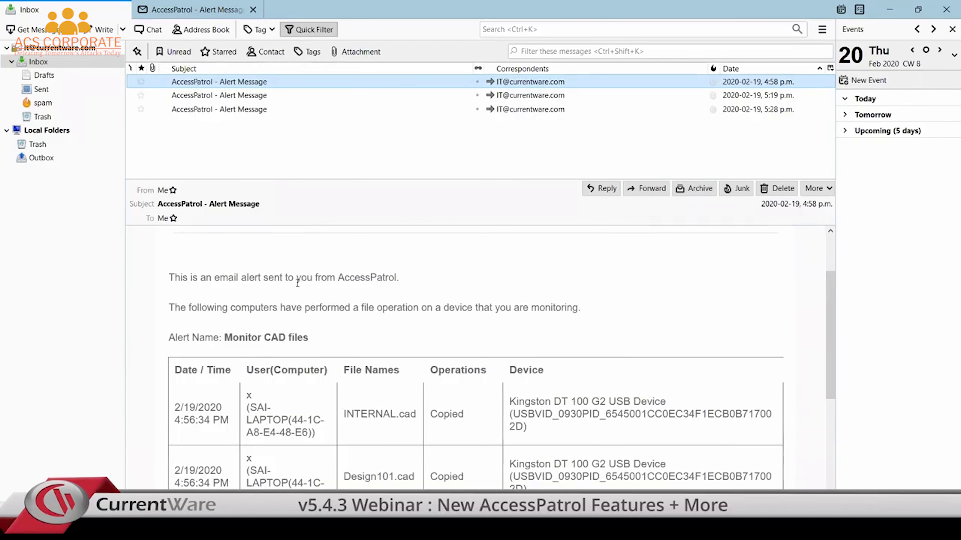
{"action": "left_click", "coordinate": [253, 333]}
{"action": "left_click_drag", "start_coordinate": [231, 335], "coordinate": [308, 339]}
{"action": "left_click", "coordinate": [324, 333]}
{"action": "scroll", "coordinate": [324, 330], "scroll_direction": "down", "scroll_amount": 3}
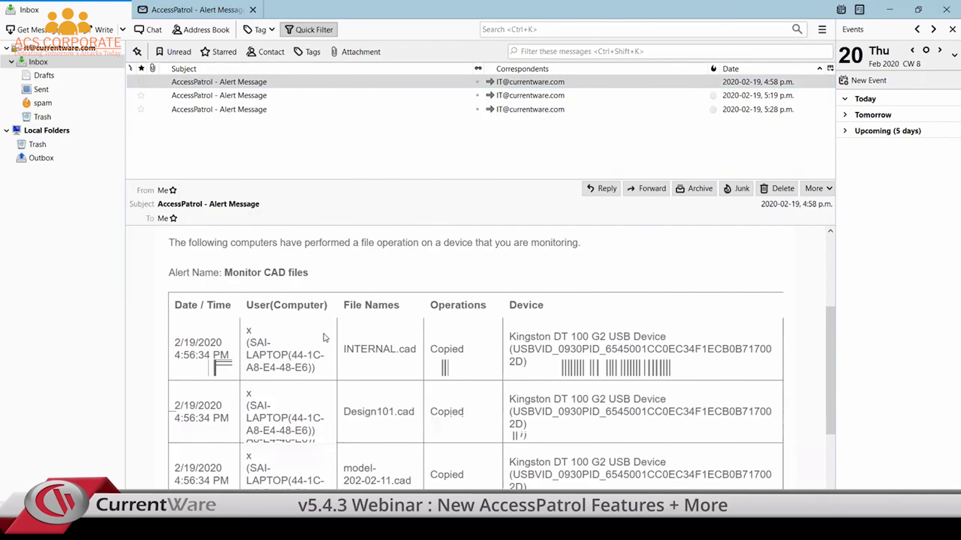
{"action": "scroll", "coordinate": [323, 333], "scroll_direction": "down", "scroll_amount": 3}
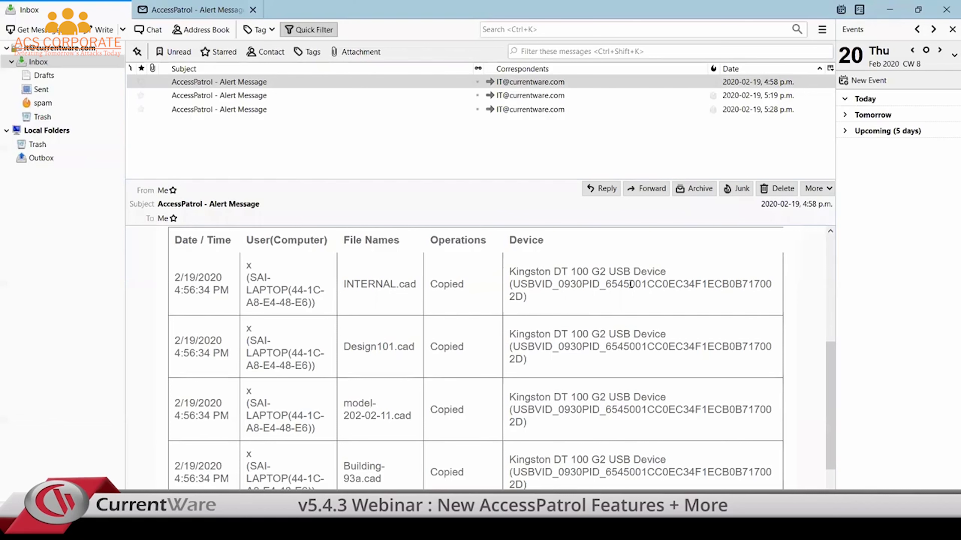
{"action": "left_click", "coordinate": [890, 10]}
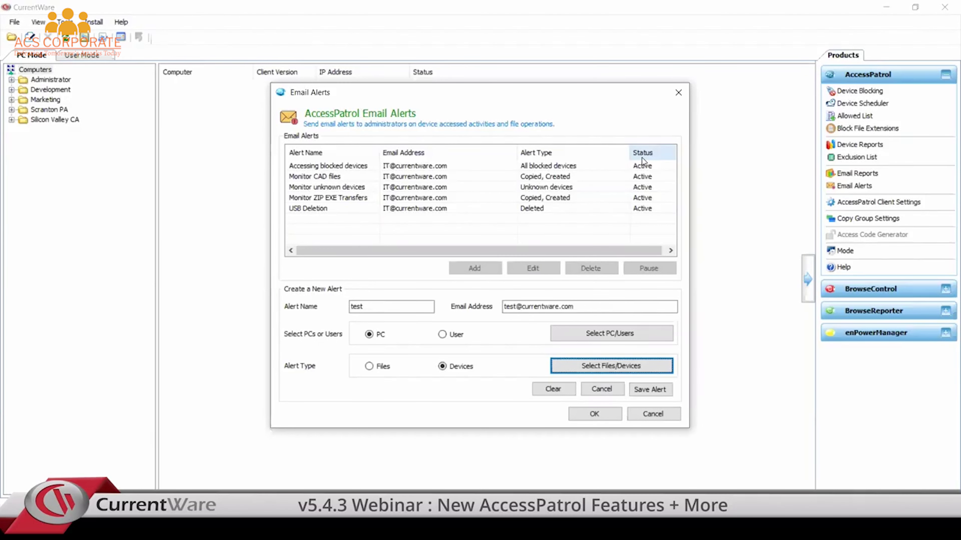
Step: Leave Email Alerts, open Block File Extensions and add zip, exe and msi
{"action": "left_click", "coordinate": [673, 92]}
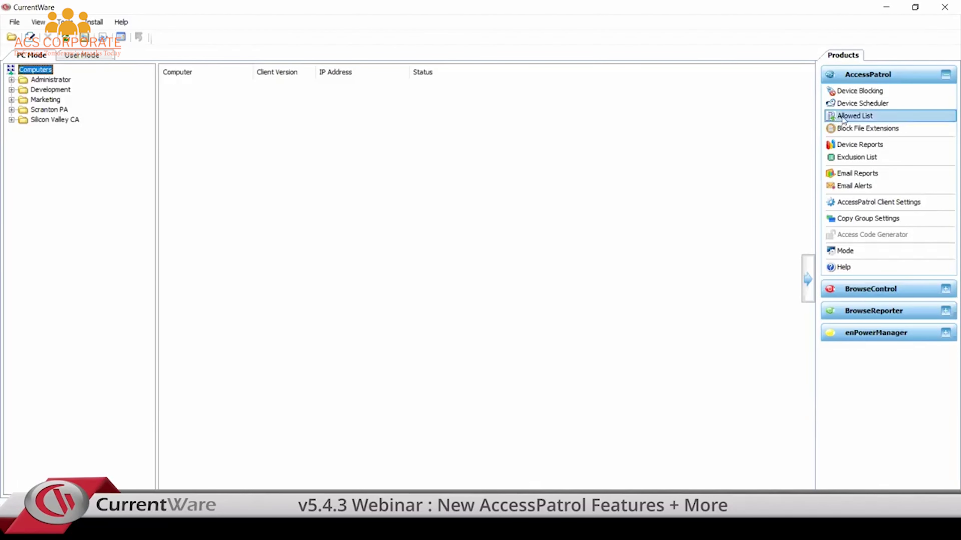
{"action": "left_click", "coordinate": [852, 129]}
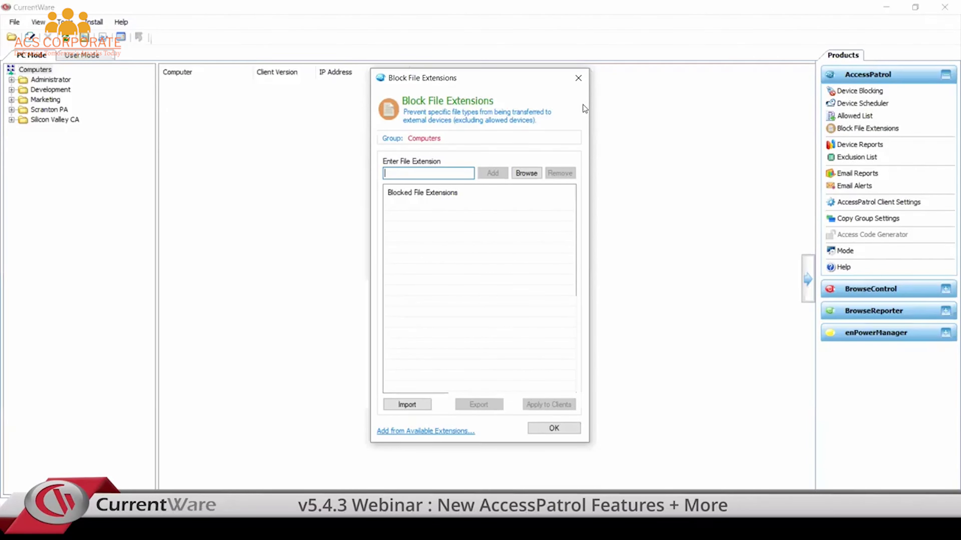
{"action": "type", "text": "zip"}
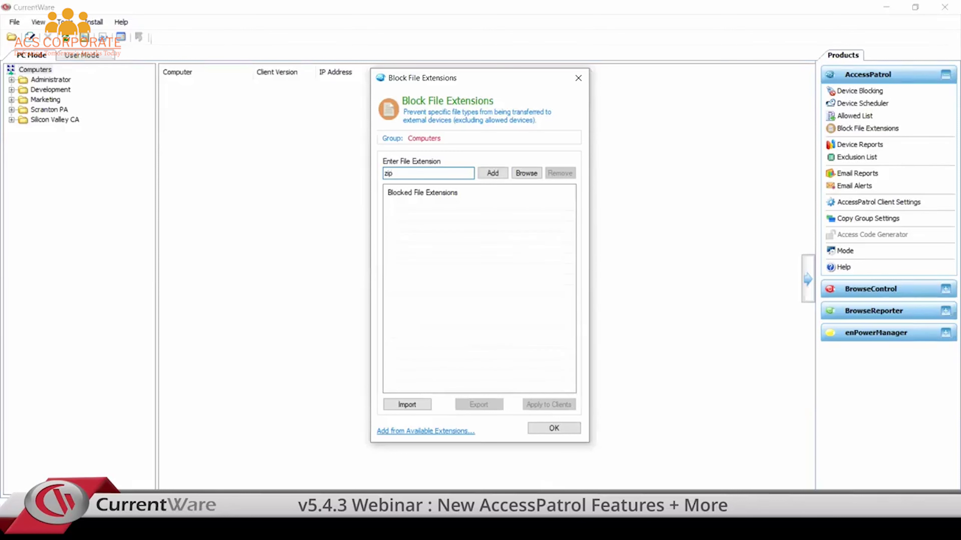
{"action": "key", "text": "Return"}
{"action": "type", "text": "exe"}
{"action": "key", "text": "Return"}
{"action": "type", "text": "msi"}
{"action": "key", "text": "Return"}
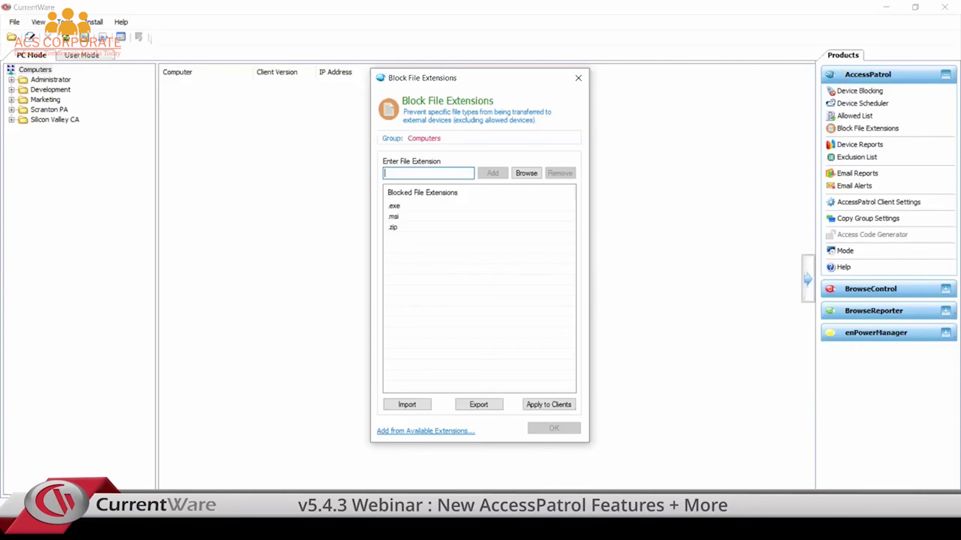
Step: Add docx, cad and xlsx to the blocked file extensions
{"action": "type", "text": "docx"}
{"action": "key", "text": "Return"}
{"action": "type", "text": "cad"}
{"action": "key", "text": "Return"}
{"action": "type", "text": "xlsx"}
{"action": "key", "text": "Return"}
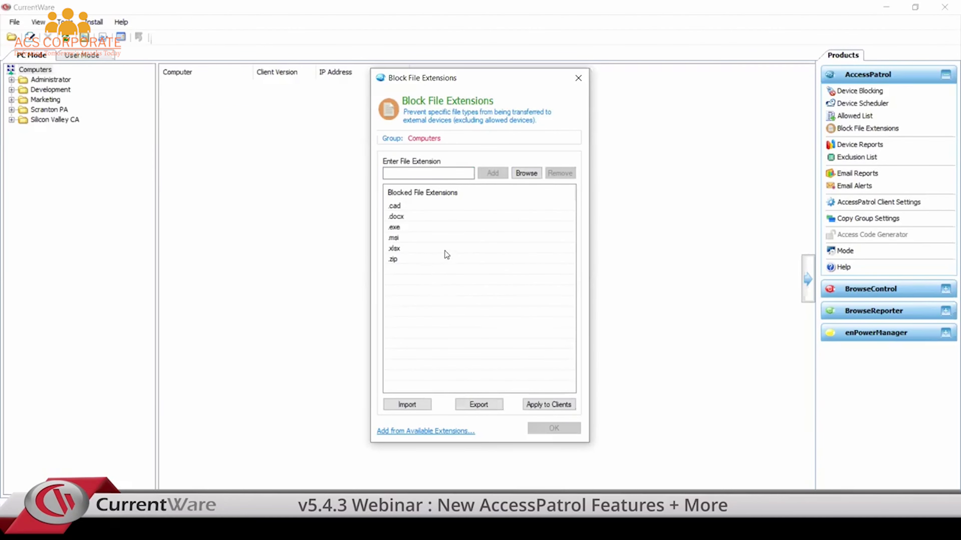
{"action": "left_click", "coordinate": [583, 78]}
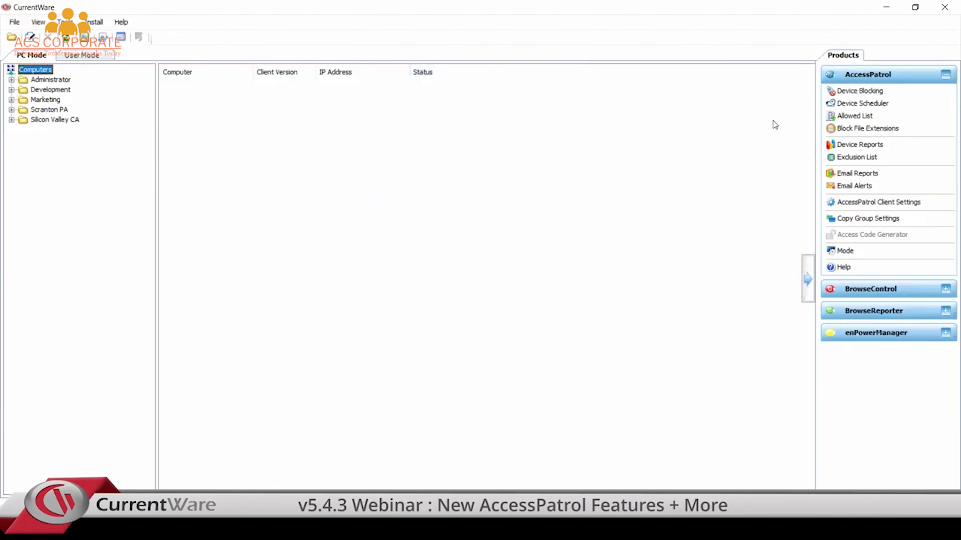
{"action": "left_click", "coordinate": [858, 116]}
{"action": "left_click", "coordinate": [348, 371]}
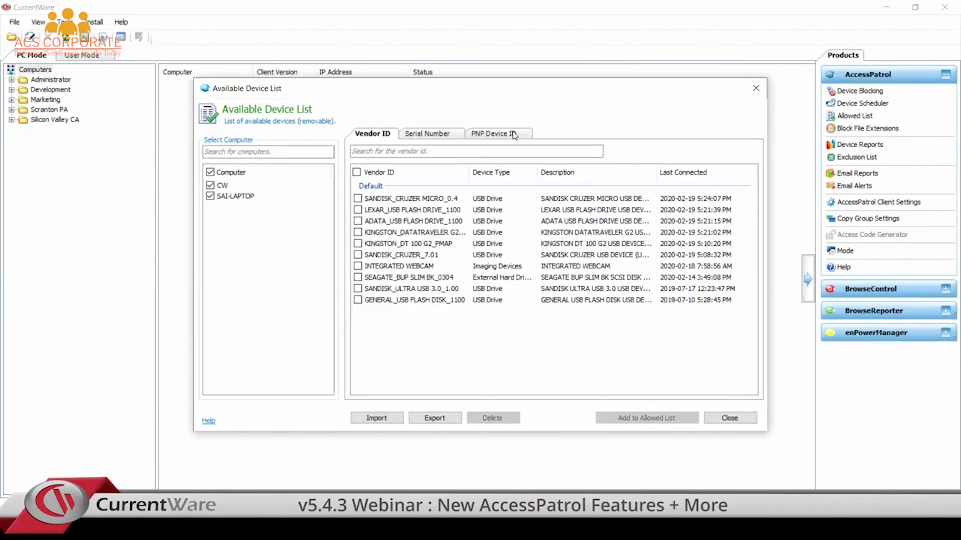
{"action": "left_click", "coordinate": [514, 135]}
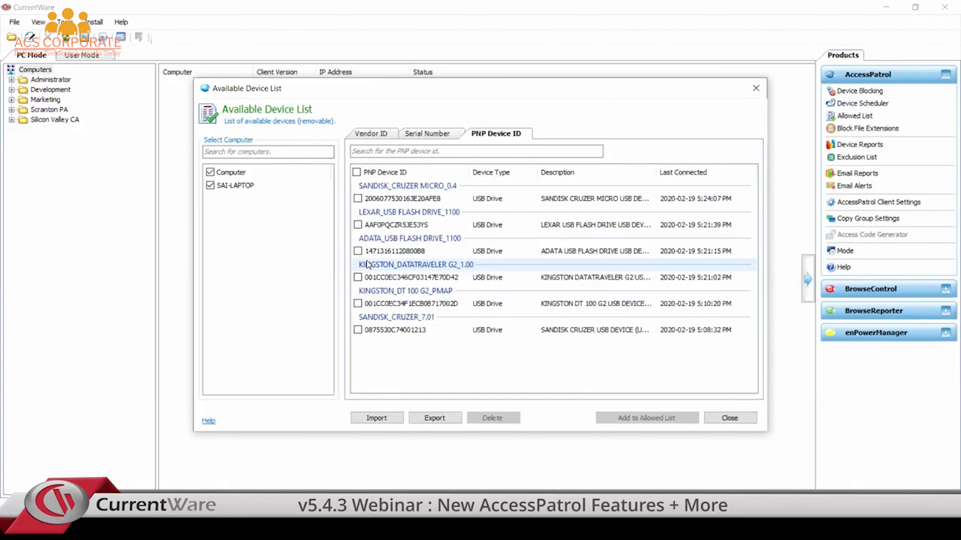
{"action": "left_click", "coordinate": [745, 422]}
{"action": "left_click", "coordinate": [656, 370]}
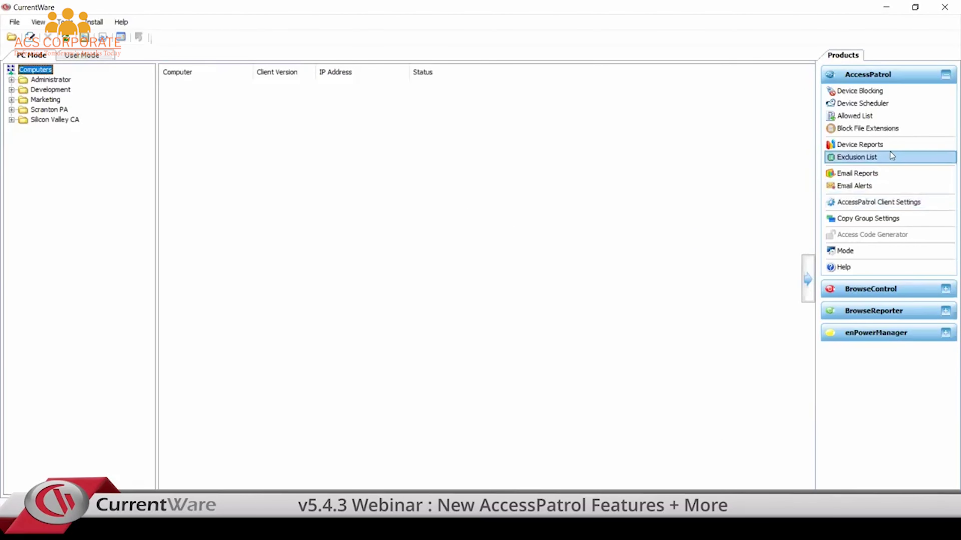
{"action": "left_click", "coordinate": [885, 157]}
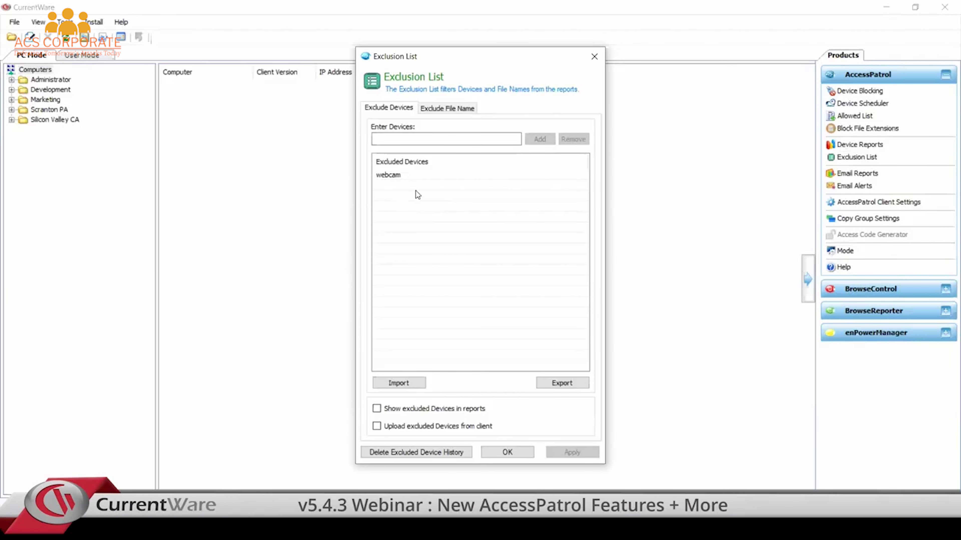
Step: Run the device report with the Exclude Dell profile and review its page 2 device table
{"action": "left_click", "coordinate": [594, 56]}
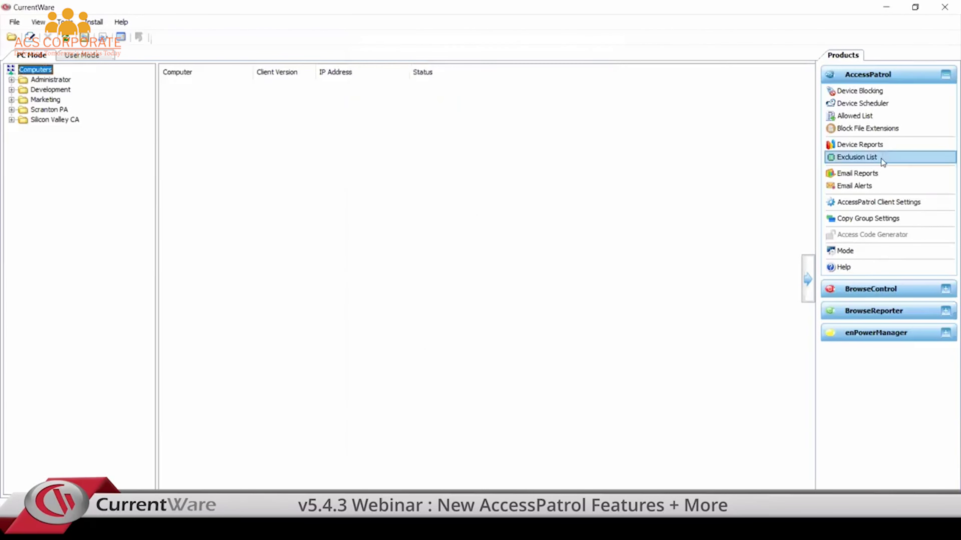
{"action": "left_click", "coordinate": [893, 148]}
{"action": "left_click", "coordinate": [455, 88]}
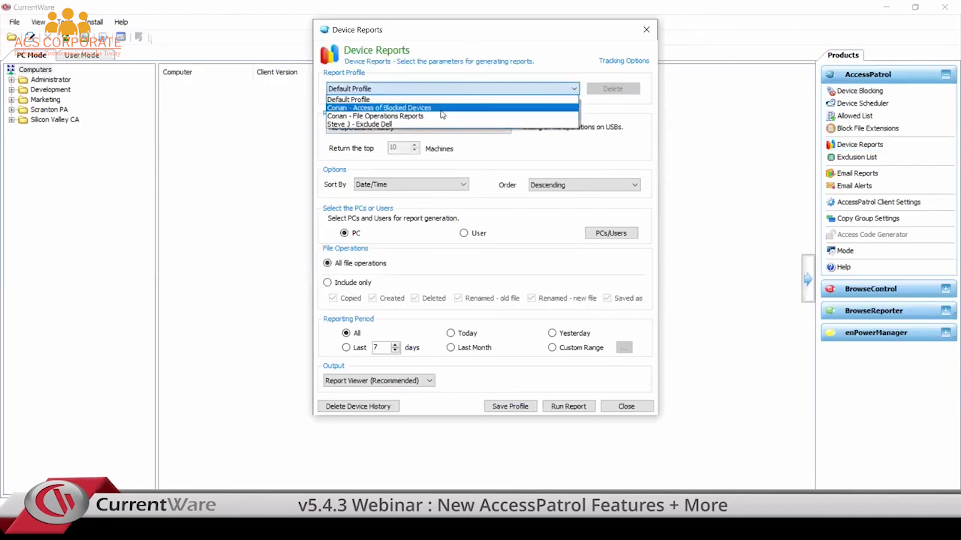
{"action": "left_click", "coordinate": [441, 122]}
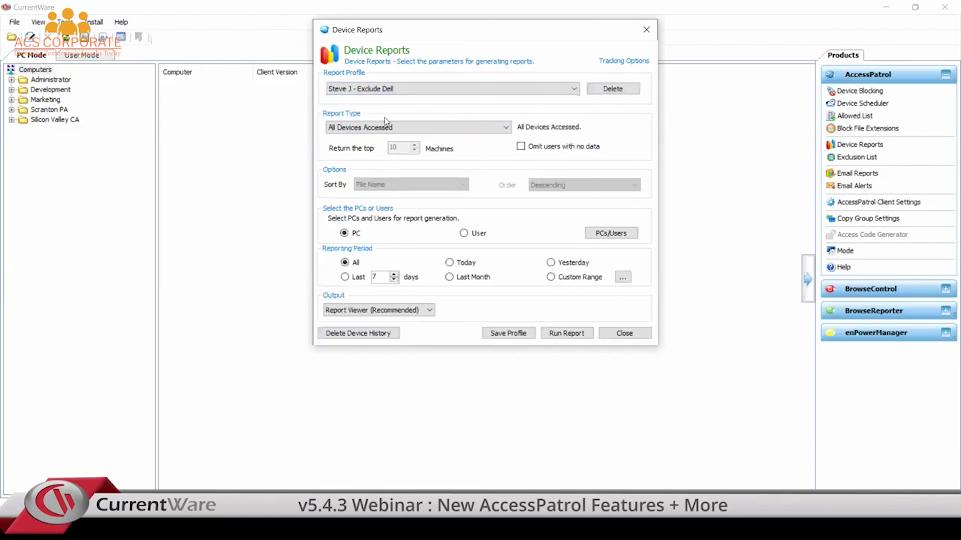
{"action": "left_click", "coordinate": [572, 331]}
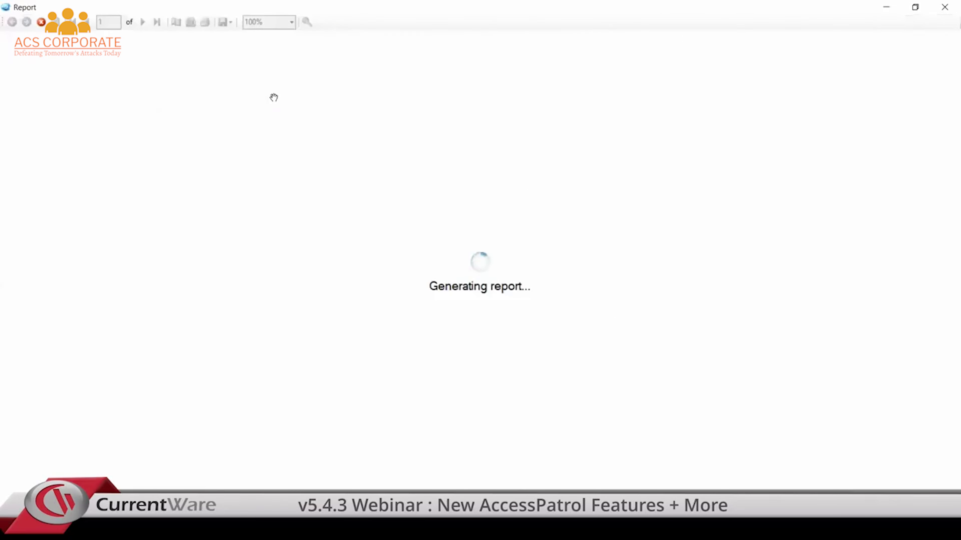
{"action": "left_click", "coordinate": [279, 107]}
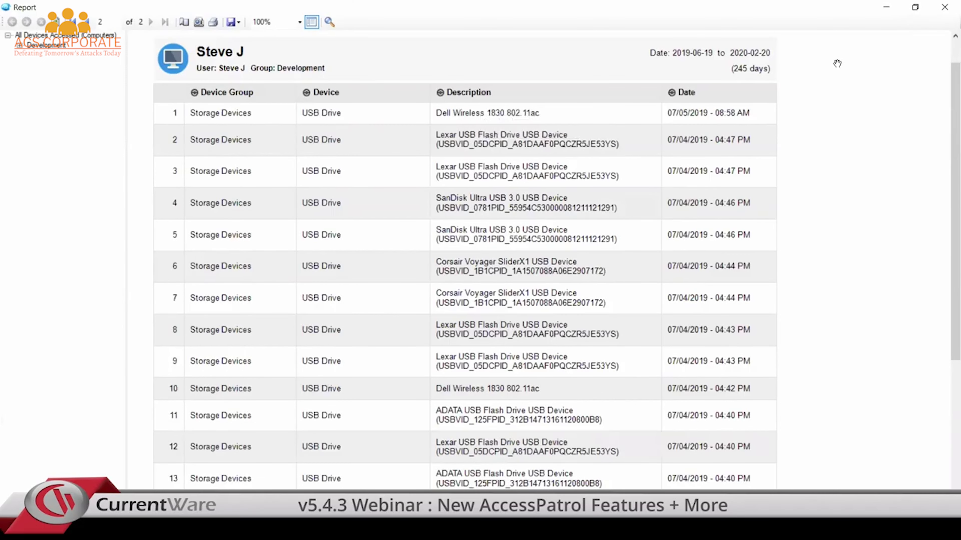
{"action": "left_click", "coordinate": [944, 7]}
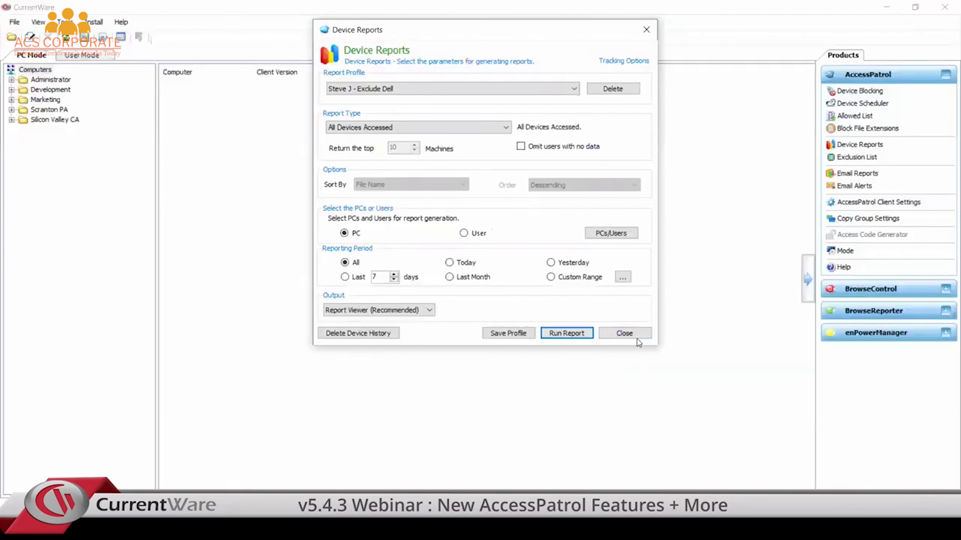
{"action": "left_click", "coordinate": [606, 333]}
Step: Add 'dell' to the AccessPatrol device Exclusion List and apply it
{"action": "left_click", "coordinate": [866, 159]}
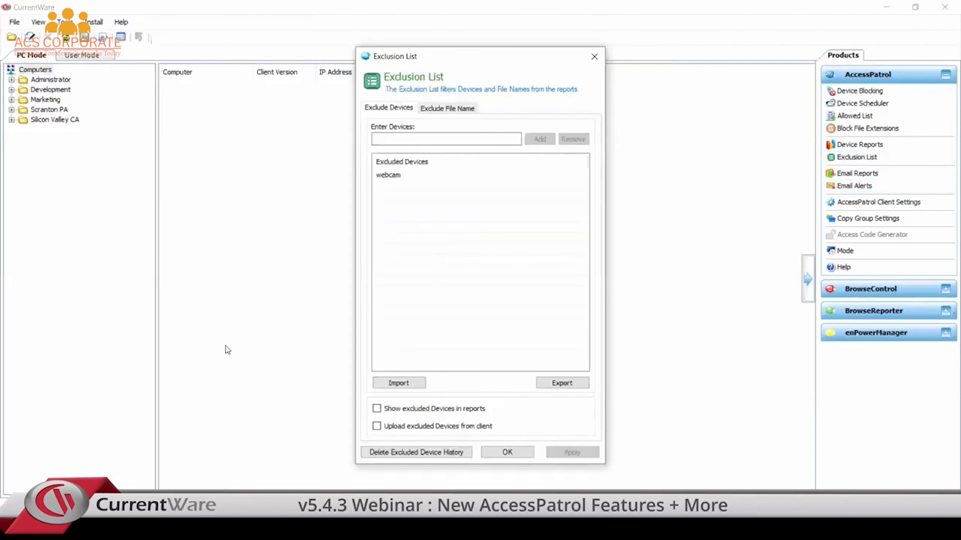
{"action": "left_click", "coordinate": [446, 138]}
{"action": "type", "text": "de"}
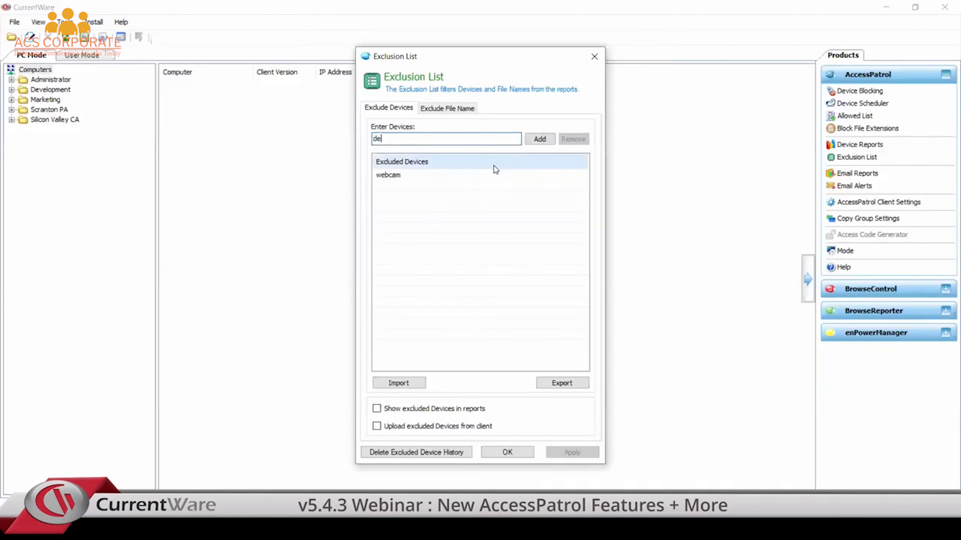
{"action": "type", "text": "ll"}
{"action": "left_click", "coordinate": [540, 139]}
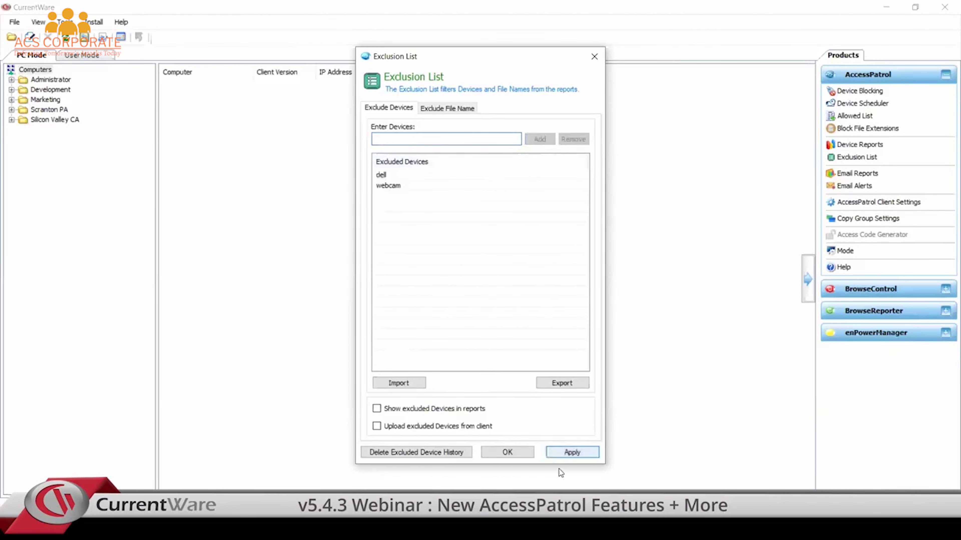
{"action": "left_click", "coordinate": [567, 453]}
{"action": "left_click", "coordinate": [513, 450]}
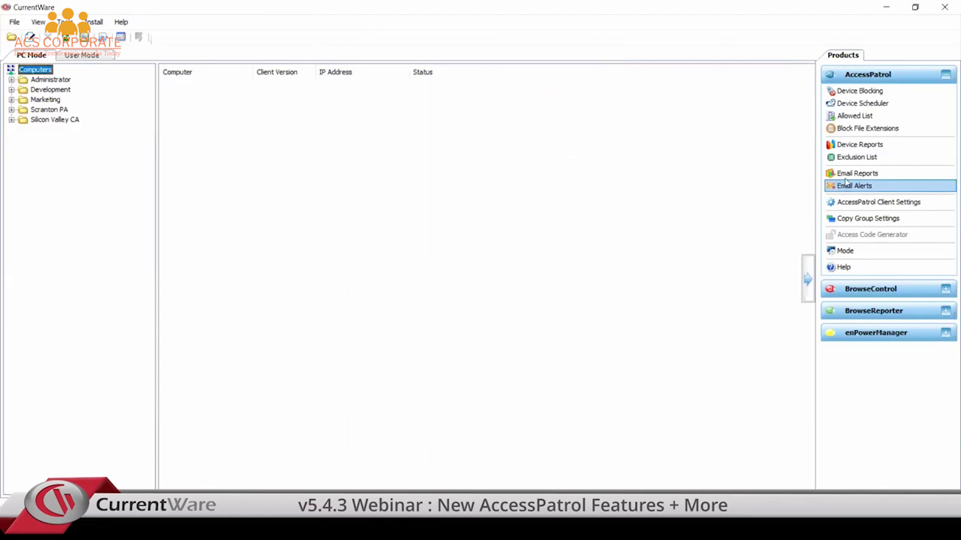
{"action": "left_click", "coordinate": [848, 147]}
{"action": "left_click", "coordinate": [450, 91]}
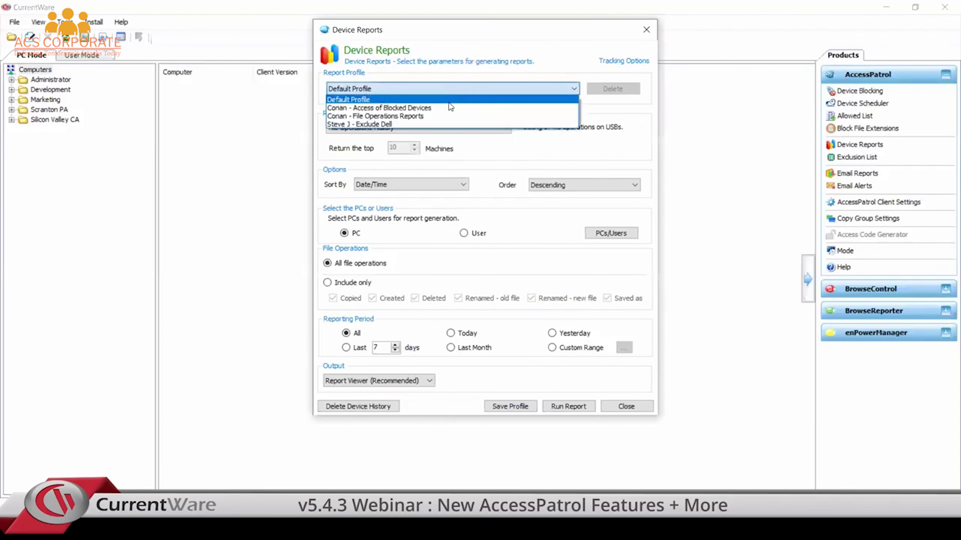
{"action": "left_click", "coordinate": [452, 124]}
{"action": "left_click", "coordinate": [568, 406]}
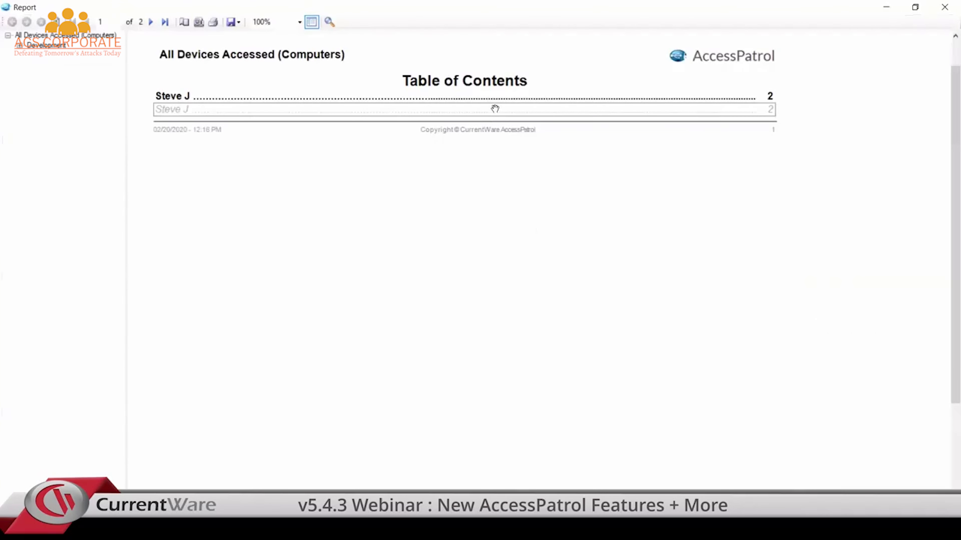
{"action": "left_click", "coordinate": [486, 115]}
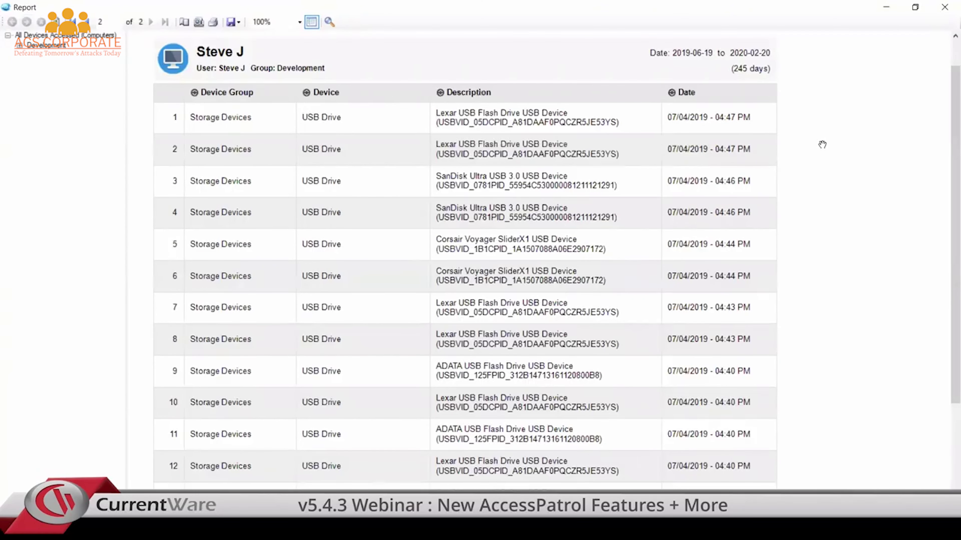
{"action": "left_click", "coordinate": [941, 7]}
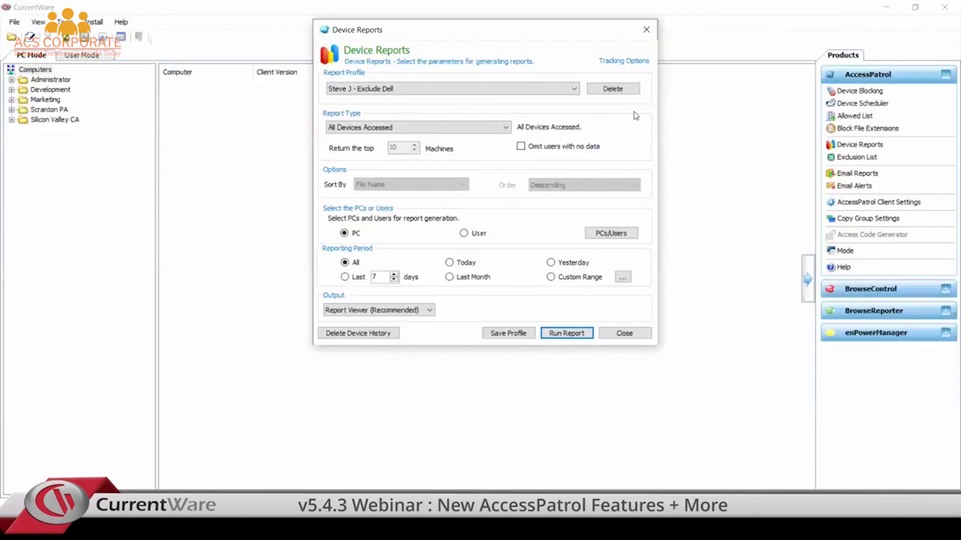
{"action": "left_click", "coordinate": [646, 30]}
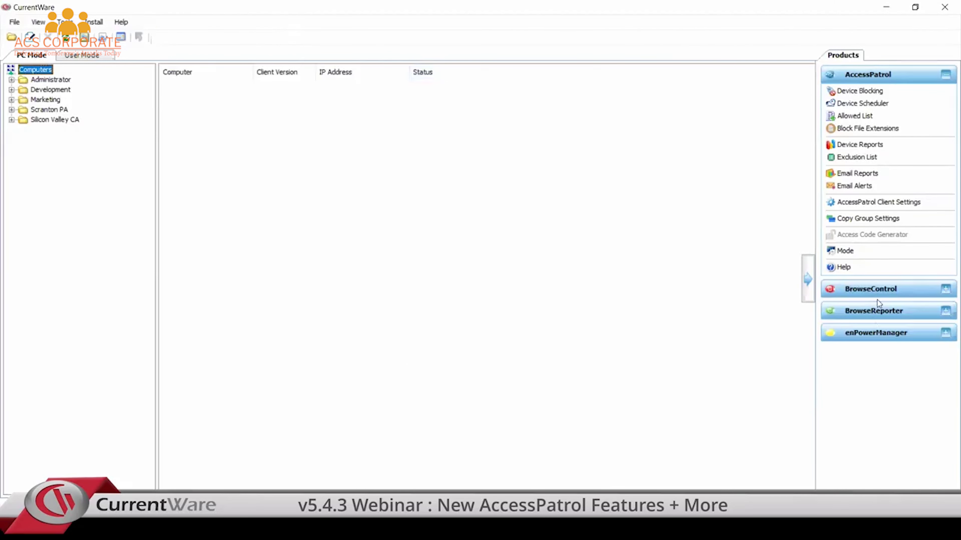
Step: Add a blocked port range 6881–6889 in BrowseControl's Port Filter and save it
{"action": "left_click", "coordinate": [880, 291]}
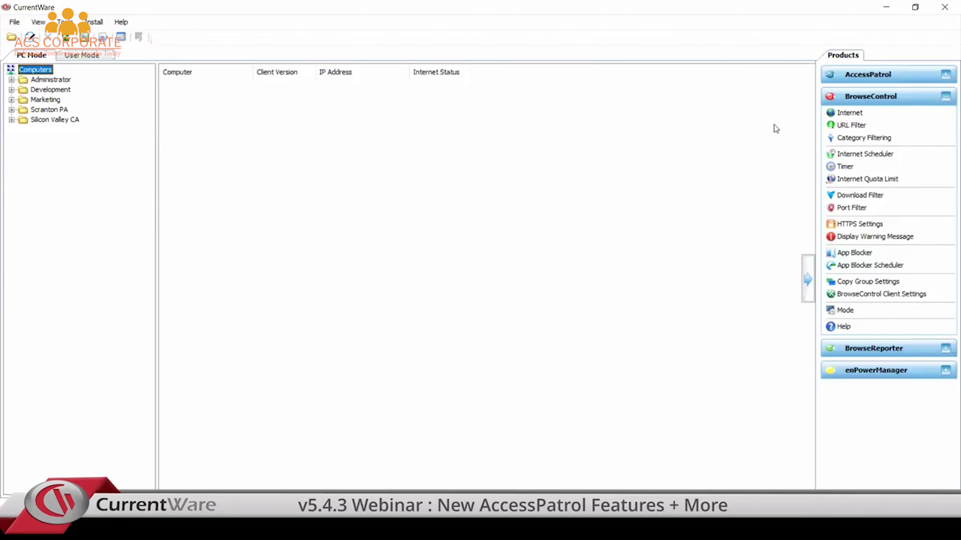
{"action": "left_click", "coordinate": [858, 210]}
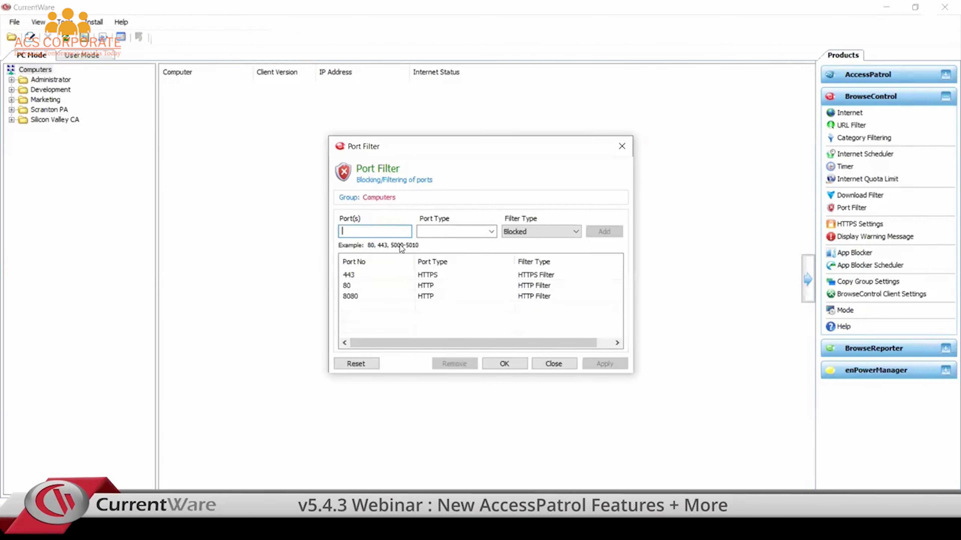
{"action": "type", "text": "6881"}
{"action": "left_click", "coordinate": [419, 231]}
{"action": "type", "text": "6889"}
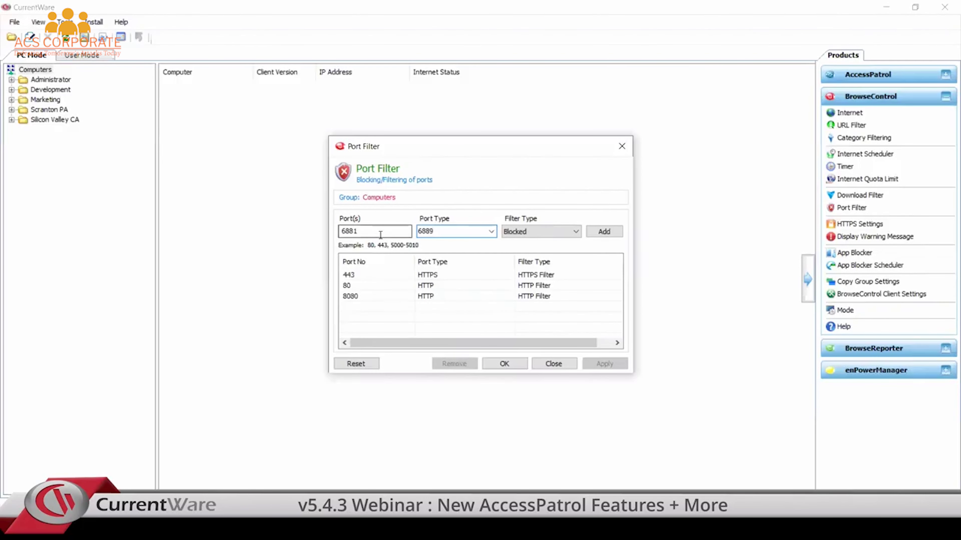
{"action": "left_click", "coordinate": [605, 232]}
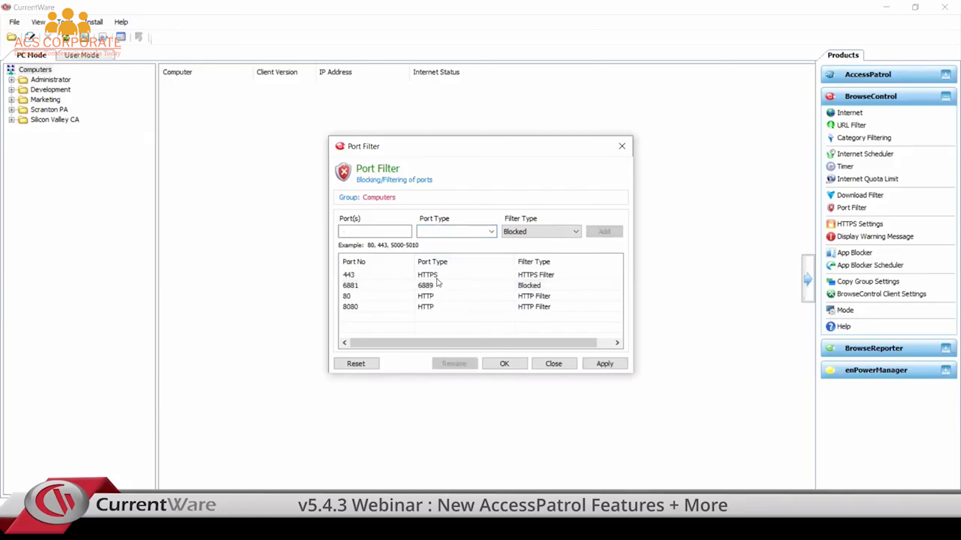
{"action": "left_click", "coordinate": [439, 286]}
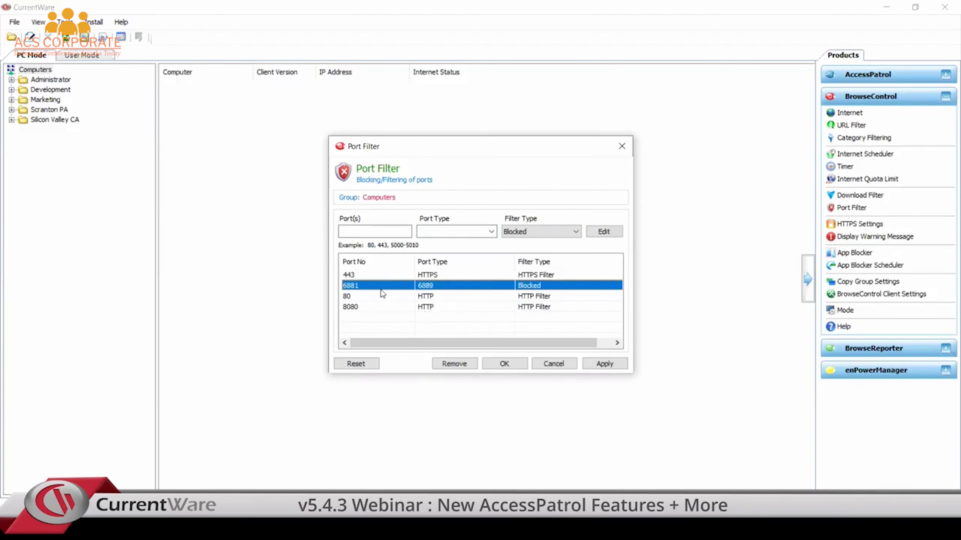
{"action": "left_click", "coordinate": [440, 330]}
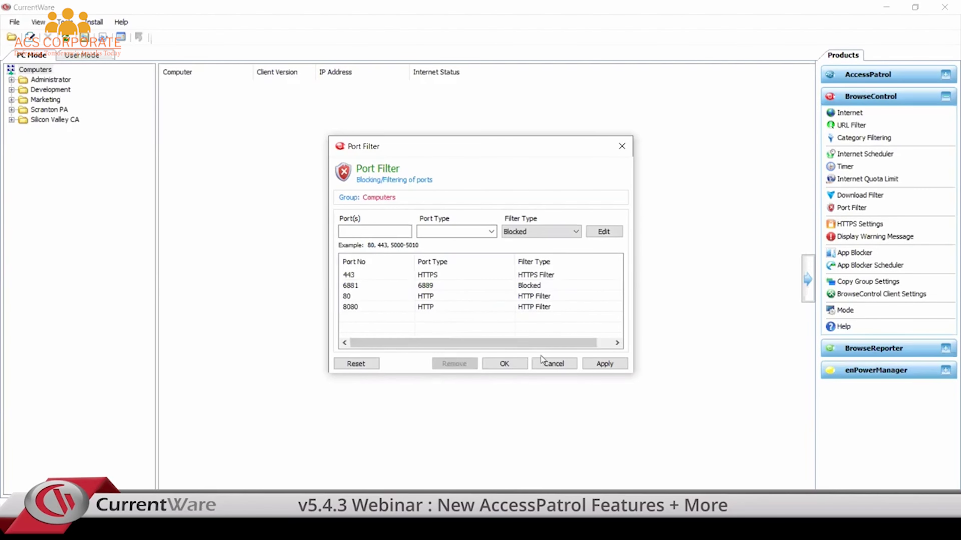
{"action": "left_click", "coordinate": [512, 358]}
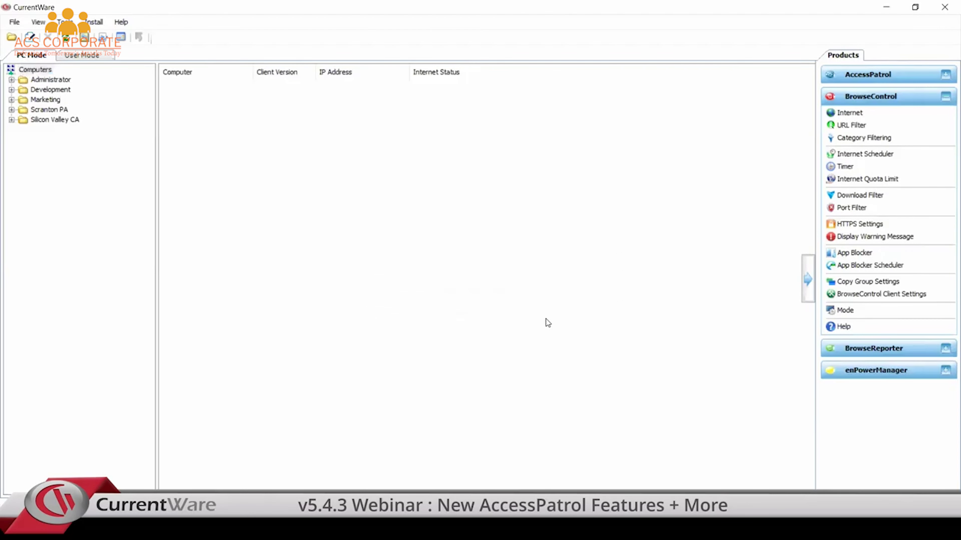